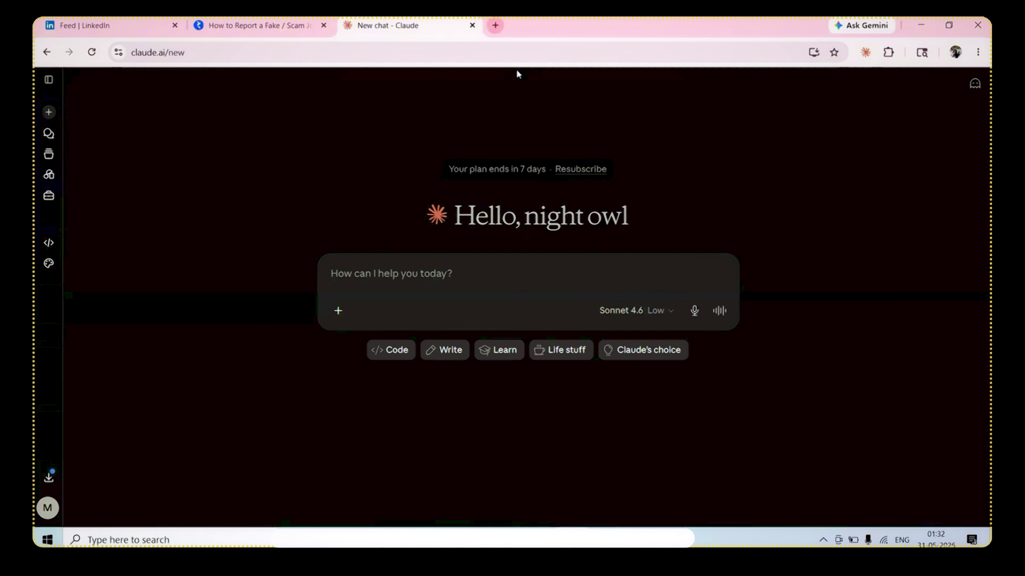
# Search Google for "claude extension for chrome" in a new tab and start adding the extension from the Claude for Chrome page.
pyautogui.hotkey('ctrl', 't')
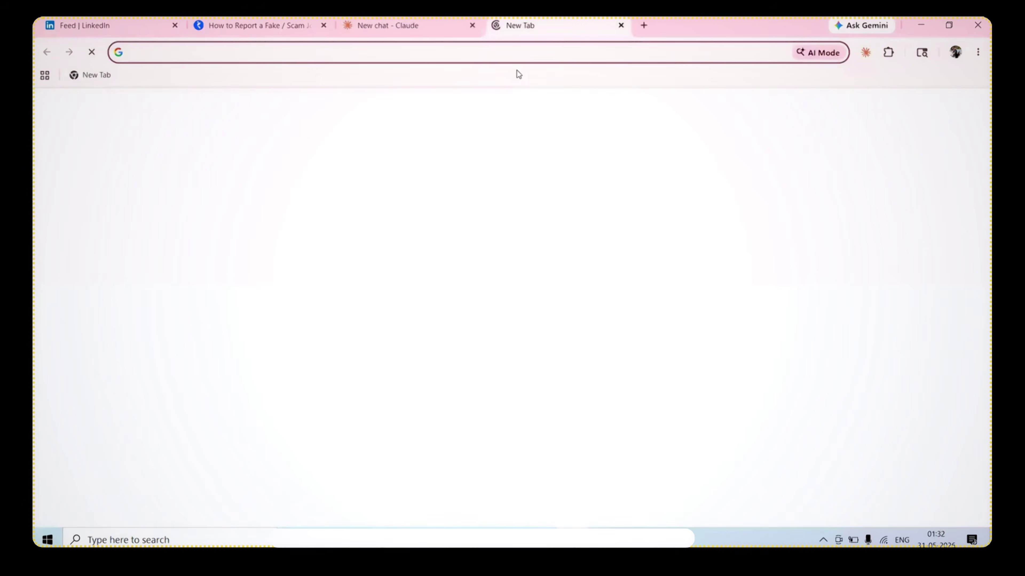
pyautogui.write('claude')
pyautogui.press('Down')
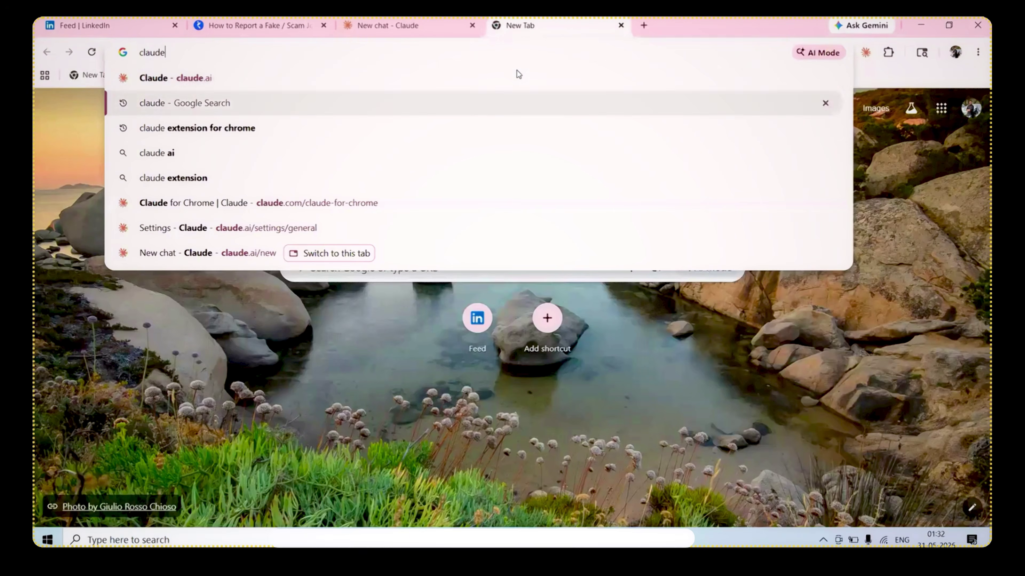
pyautogui.press('Down')
pyautogui.press('Return')
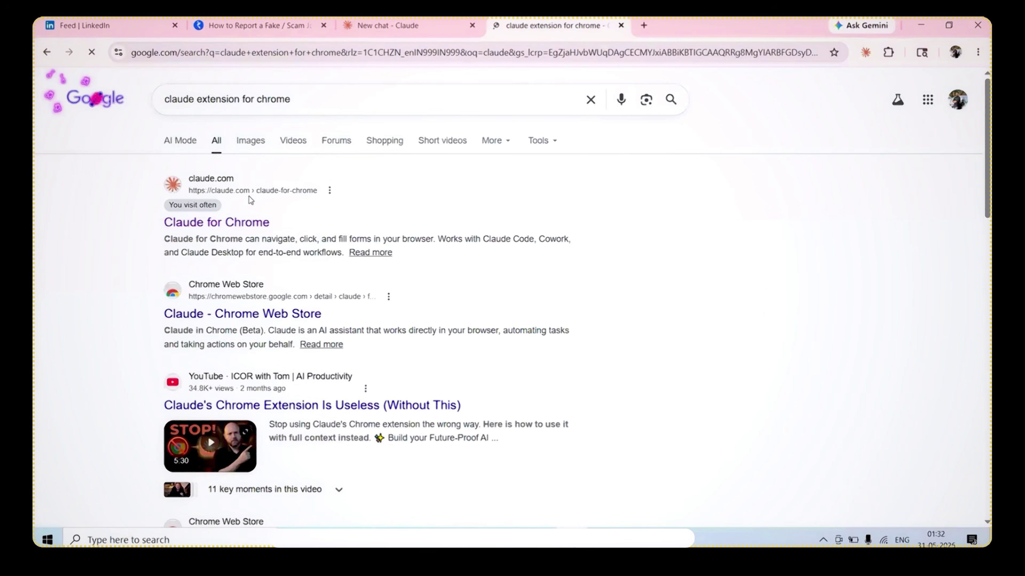
pyautogui.click(238, 225)
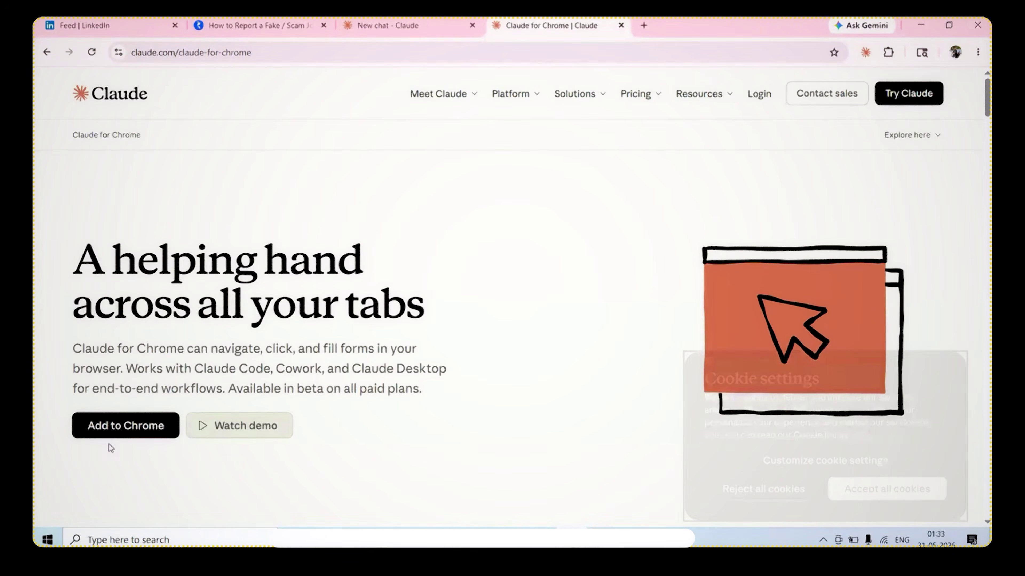
pyautogui.click(121, 427)
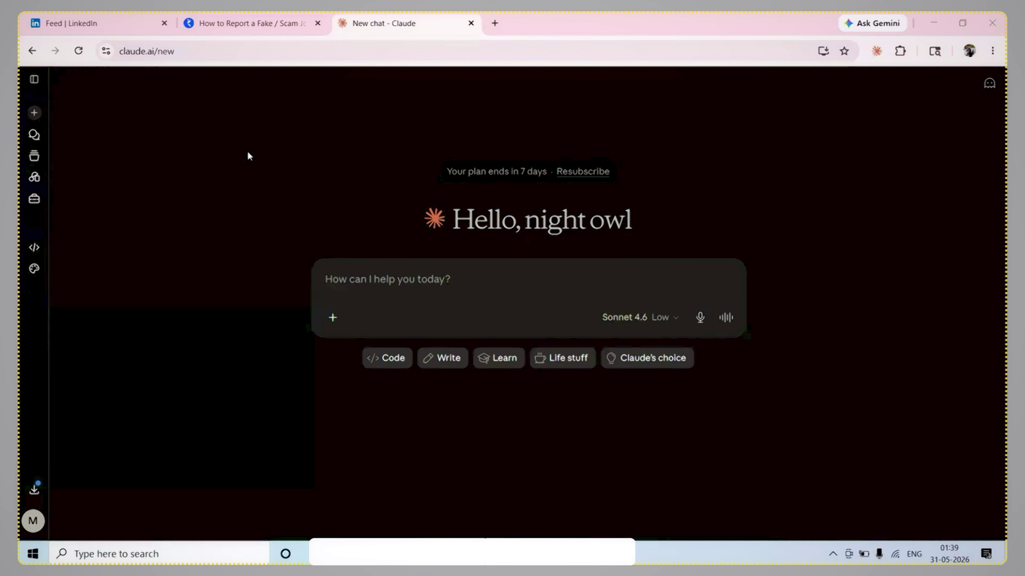
# Open the Claude in Chrome settings and keep the default for all sites at Allow extension.
pyautogui.click(38, 523)
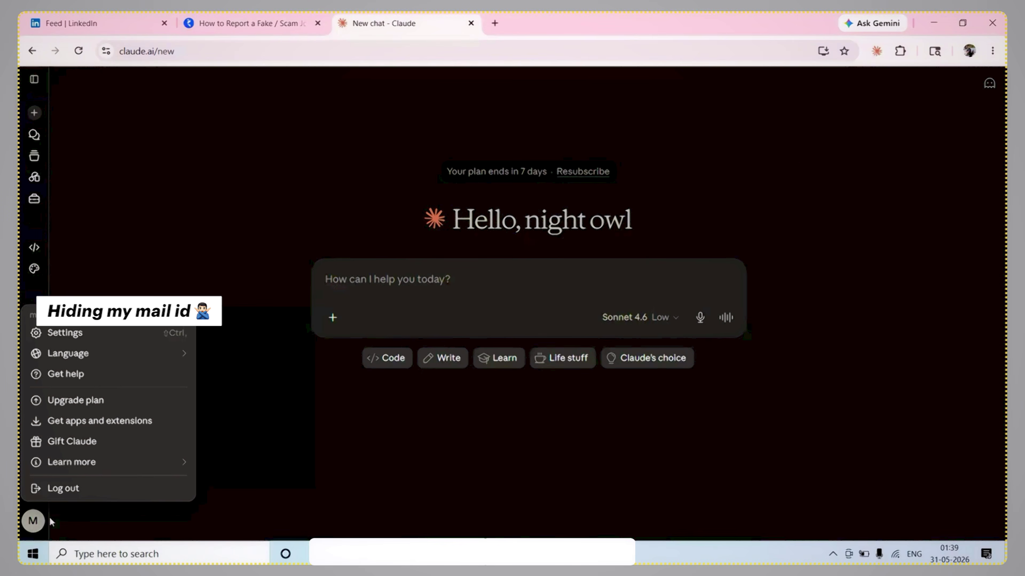
pyautogui.click(75, 341)
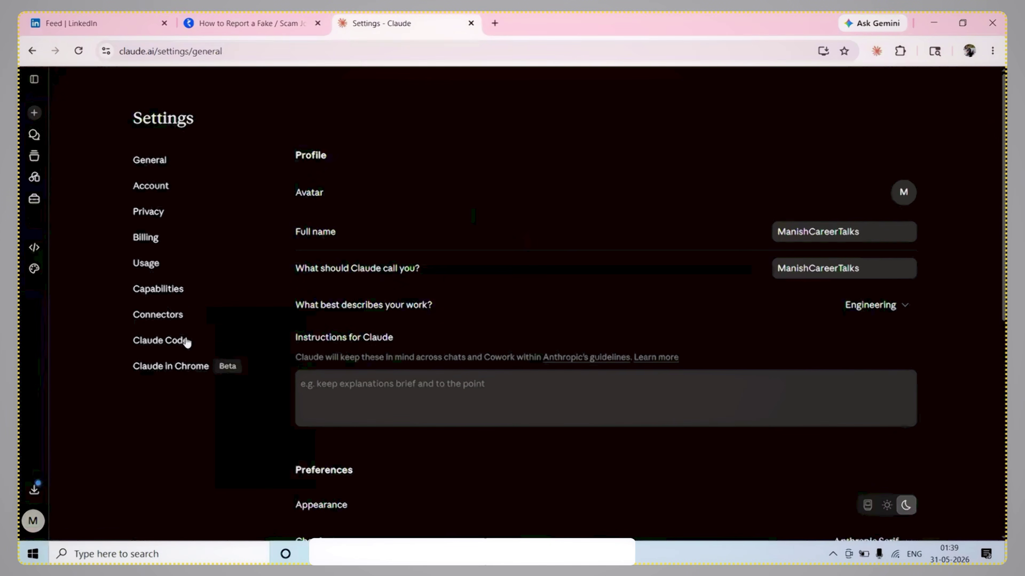
pyautogui.click(177, 374)
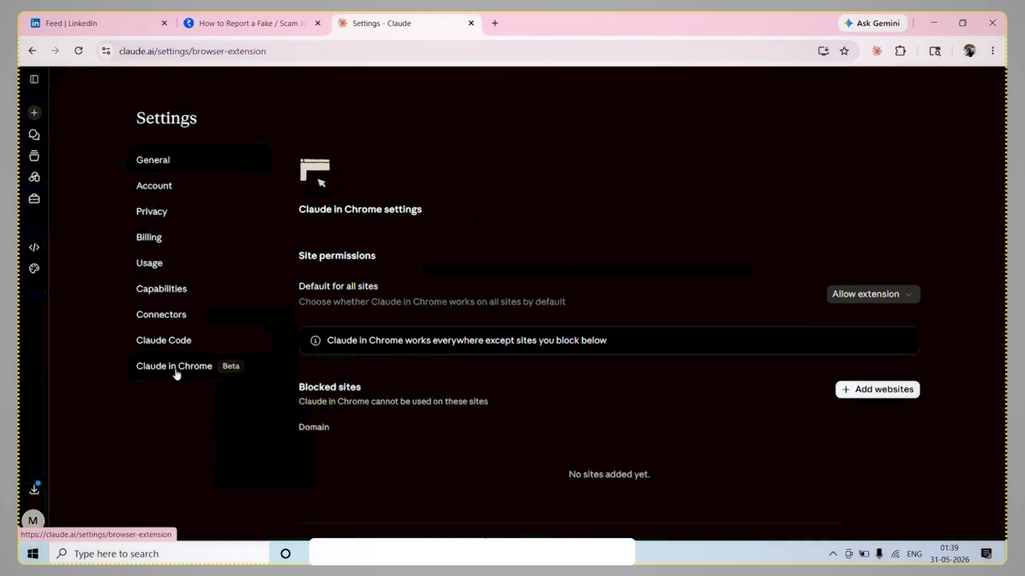
pyautogui.click(881, 305)
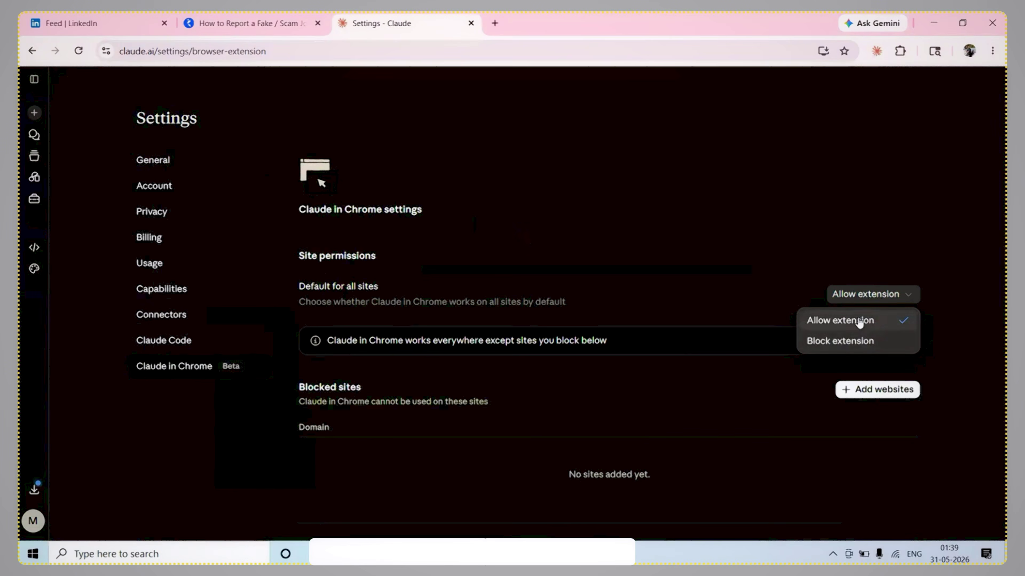
pyautogui.click(935, 305)
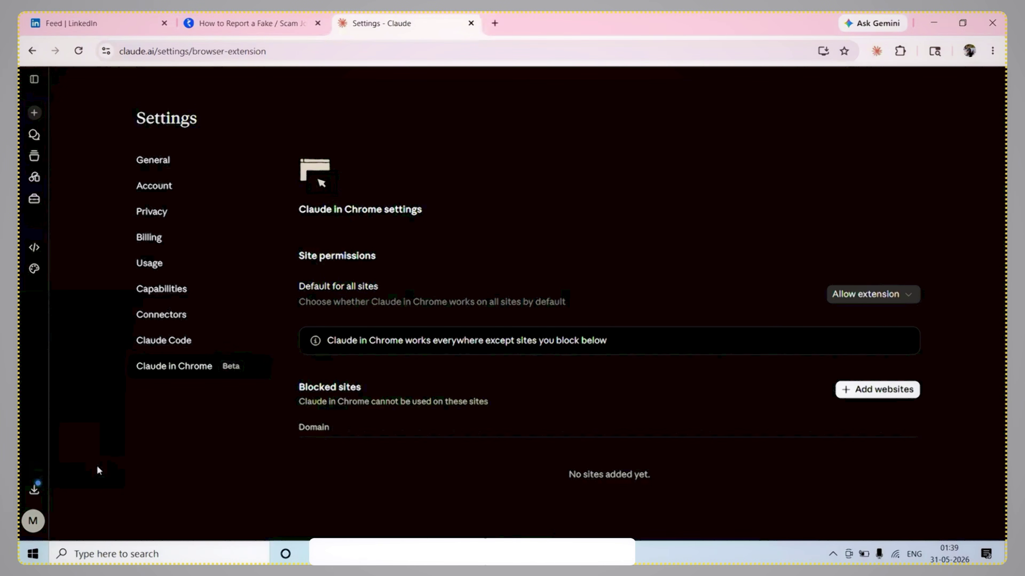
# Close the Claude settings page and open the Claude extension beside the LinkedIn feed.
pyautogui.click(471, 23)
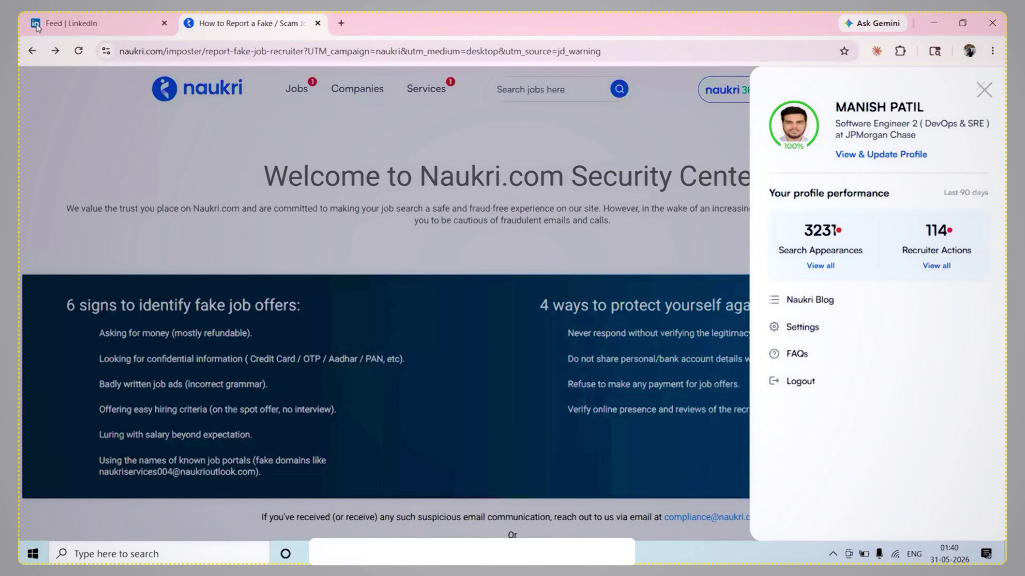
pyautogui.click(123, 23)
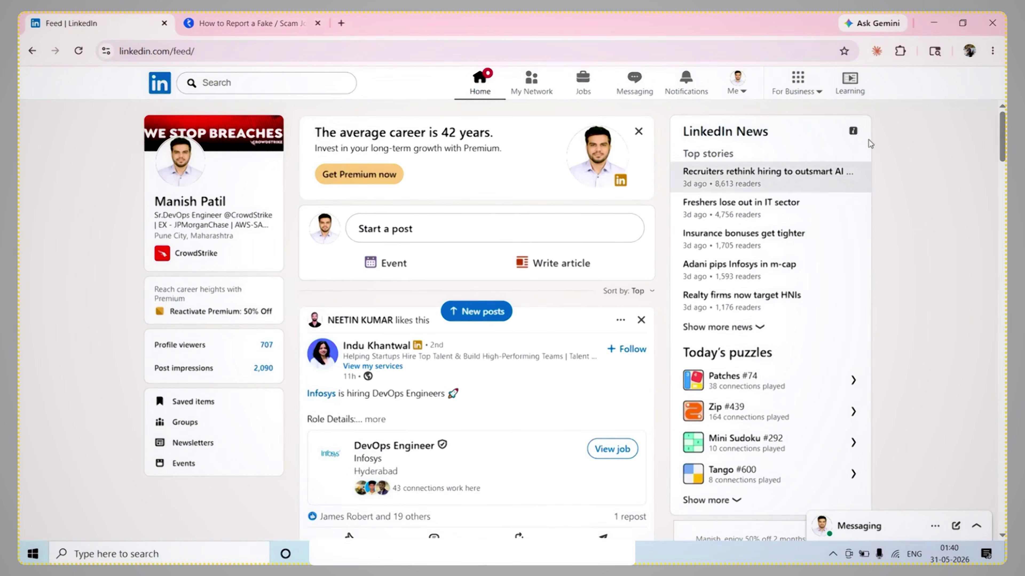
pyautogui.click(877, 52)
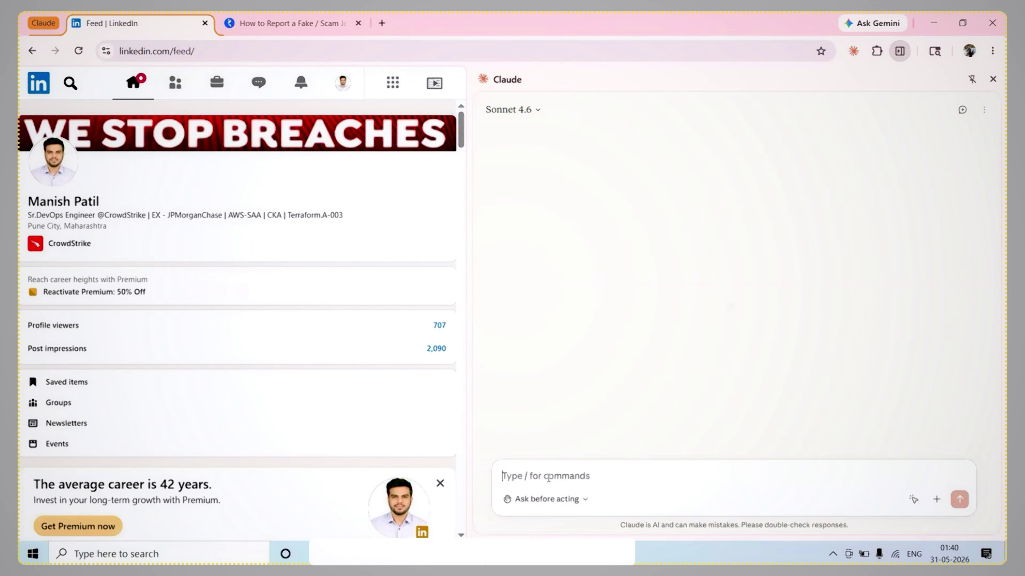
# Ask Claude for apply links to DevOps roles in India on Naukri matching the LinkedIn profile, skillsets and certifications, and approve its plan.
pyautogui.write('Use my linkedin profile as a referecne and search for job openings for DevOps roles i india on naukri portal and give me the links to apply for the same')
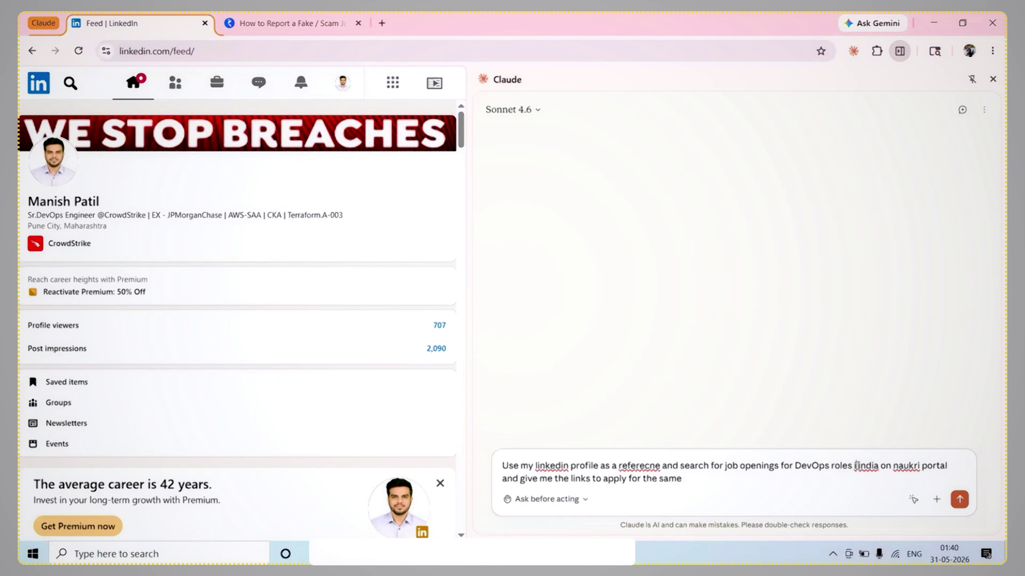
pyautogui.click(856, 465)
pyautogui.write('n')
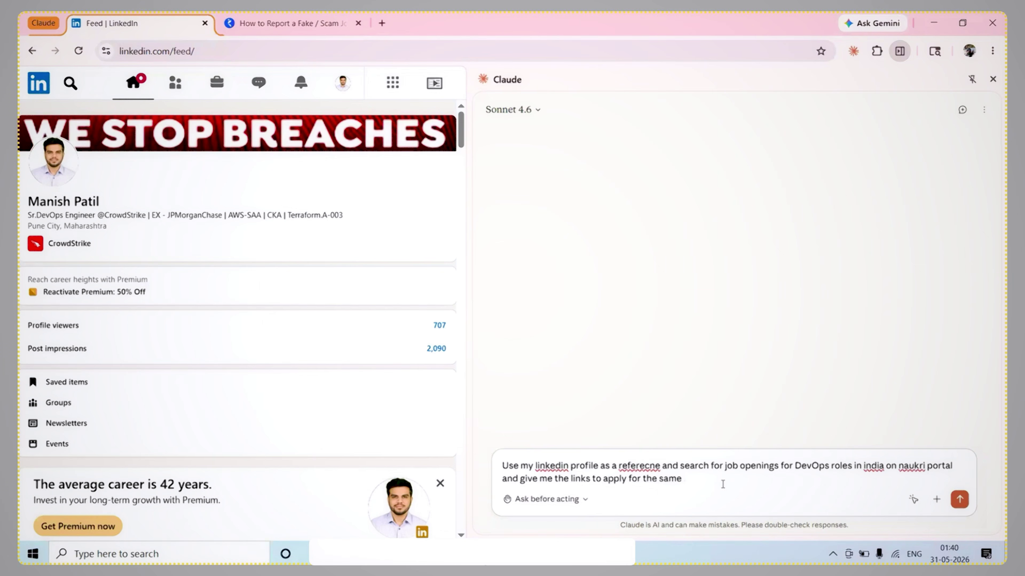
pyautogui.write(',consider my skillsets and certif')
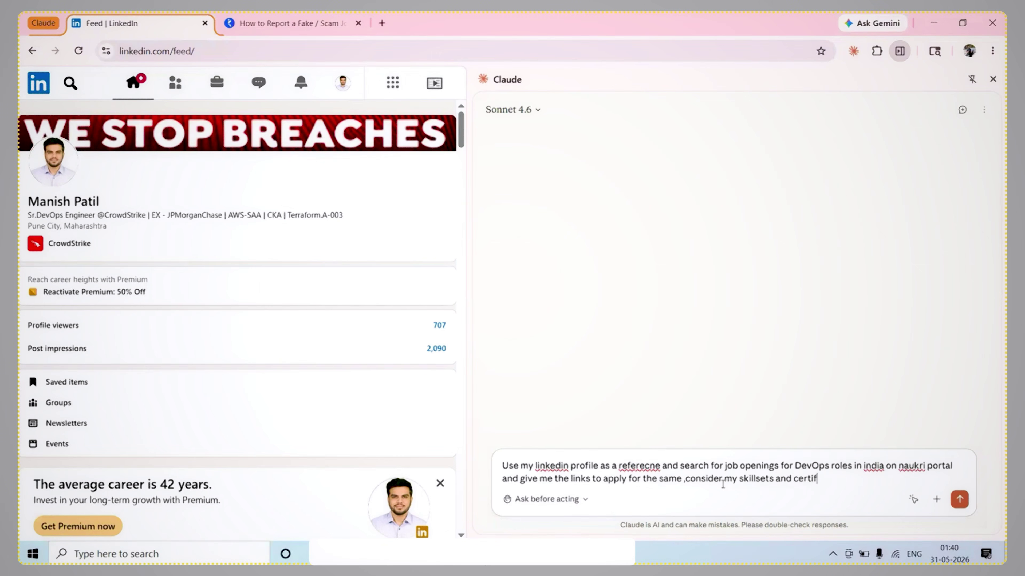
pyautogui.write('ications as well')
pyautogui.press('Return')
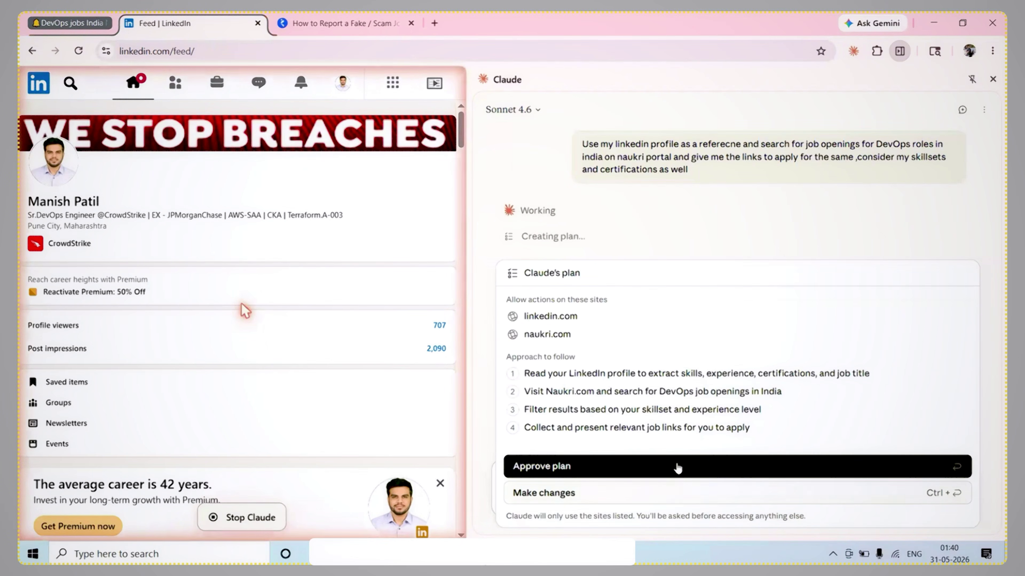
pyautogui.click(678, 467)
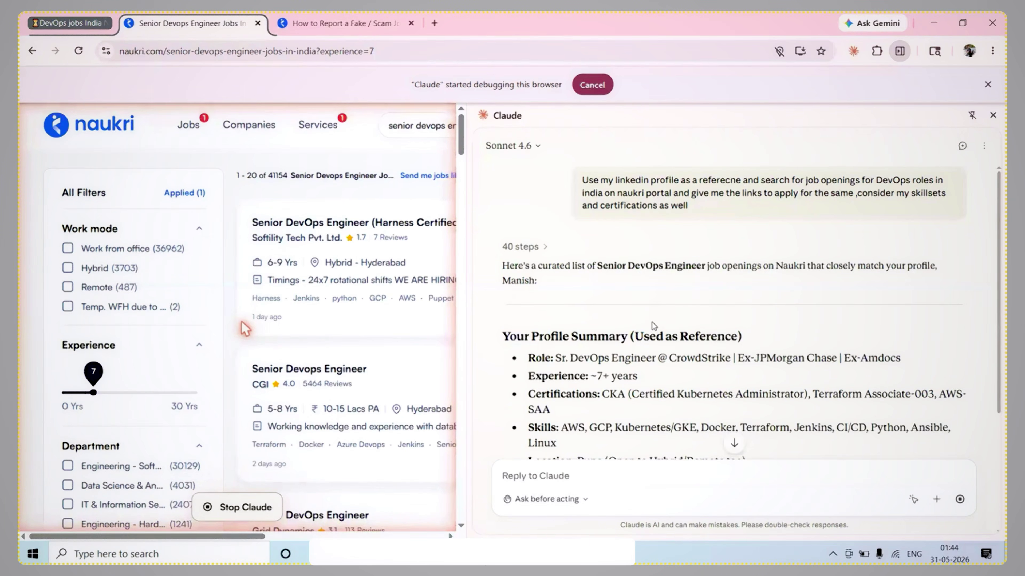
# Review the profile summary and the Best Matching Job Openings list in Claude's answer.
pyautogui.scroll(-2, 652, 322)
pyautogui.moveTo(530, 275); pyautogui.dragTo(561, 380)
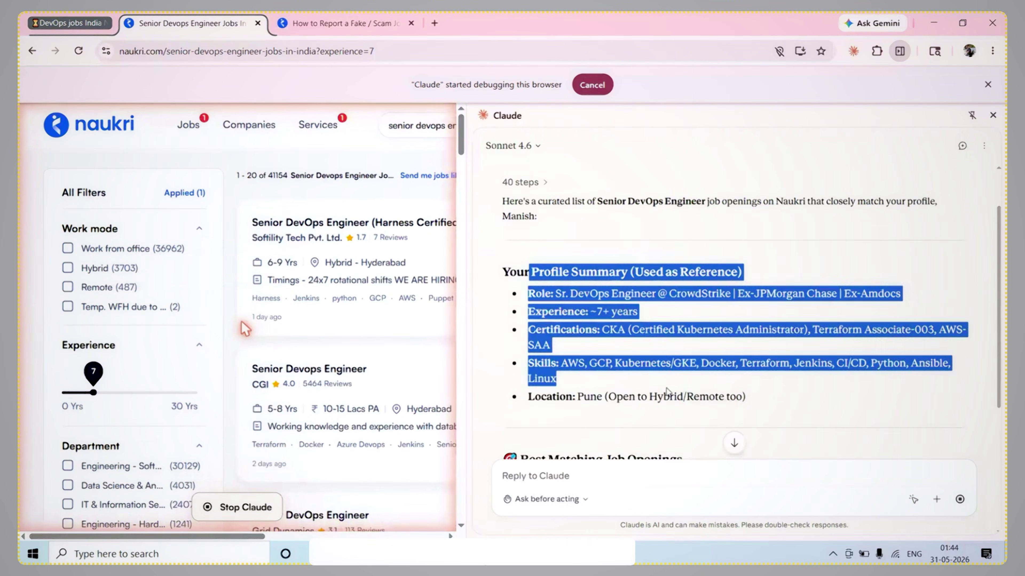
pyautogui.click(589, 395)
pyautogui.scroll(-6, 573, 323)
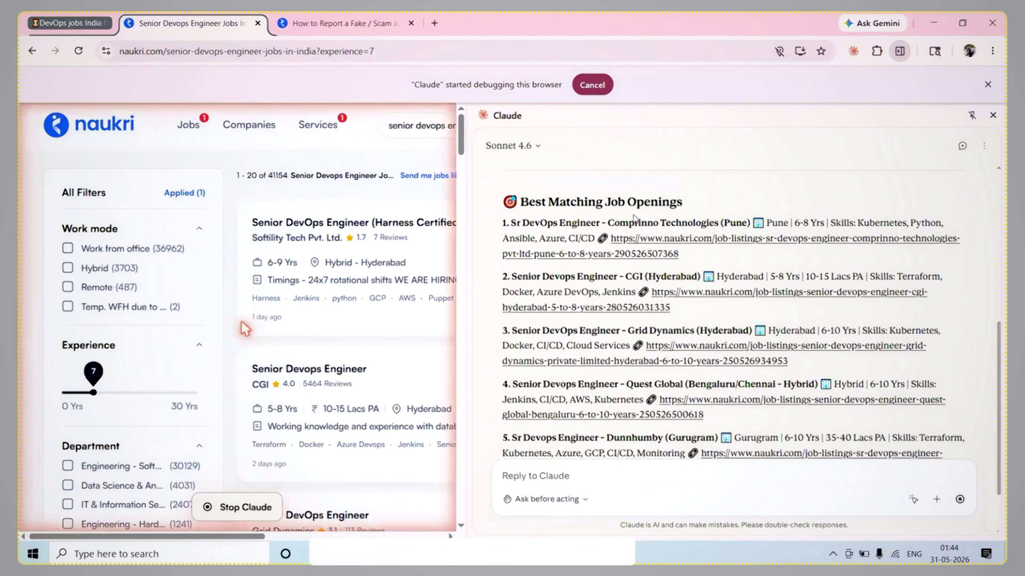
pyautogui.moveTo(588, 202); pyautogui.dragTo(679, 202)
pyautogui.click(680, 202)
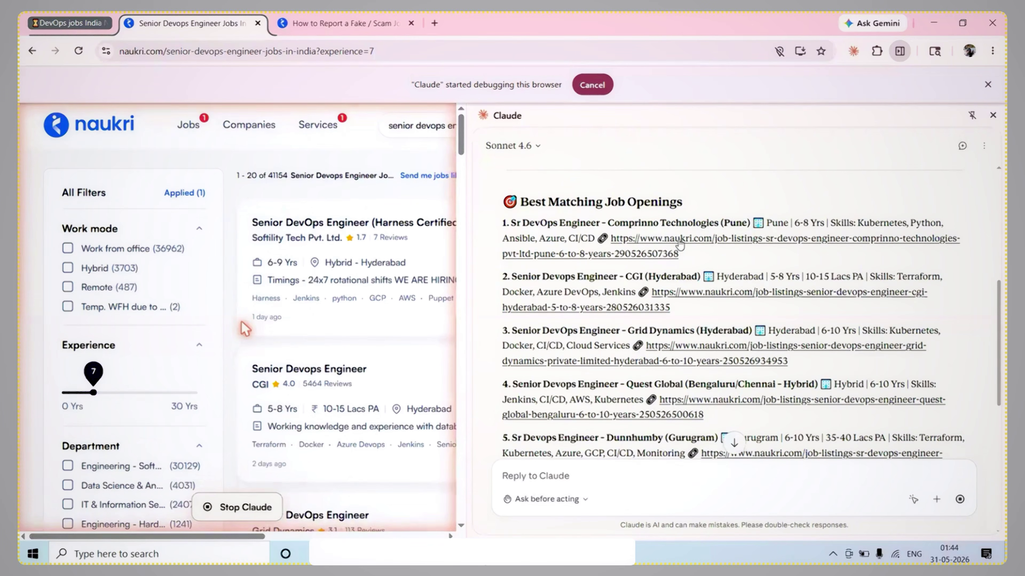
# Open the Comprinno Technologies Sr DevOps Engineer link in a new tab and read through its job listing.
pyautogui.rightClick(680, 246)
pyautogui.click(743, 257)
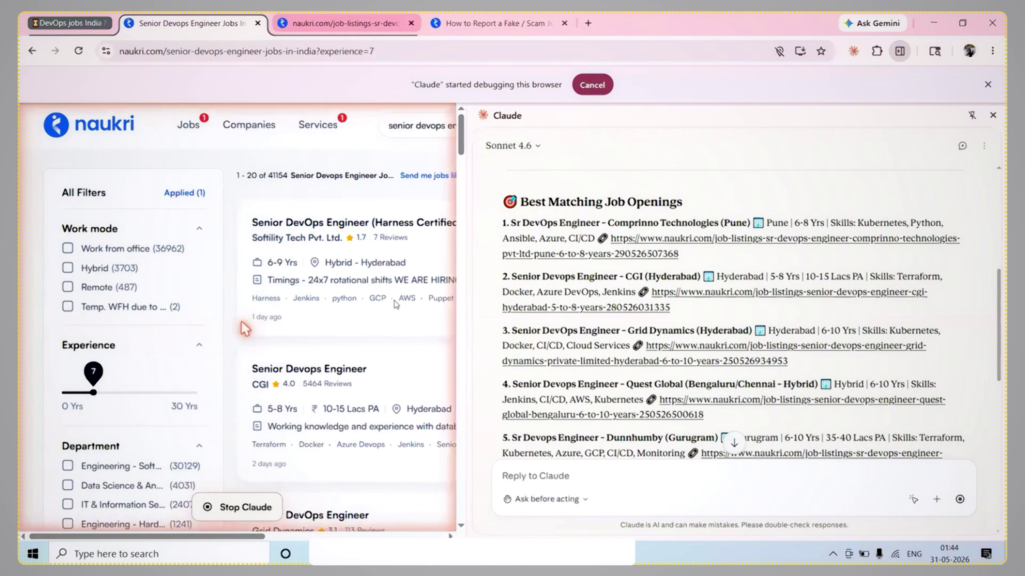
pyautogui.hotkey('ctrl', 'Tab')
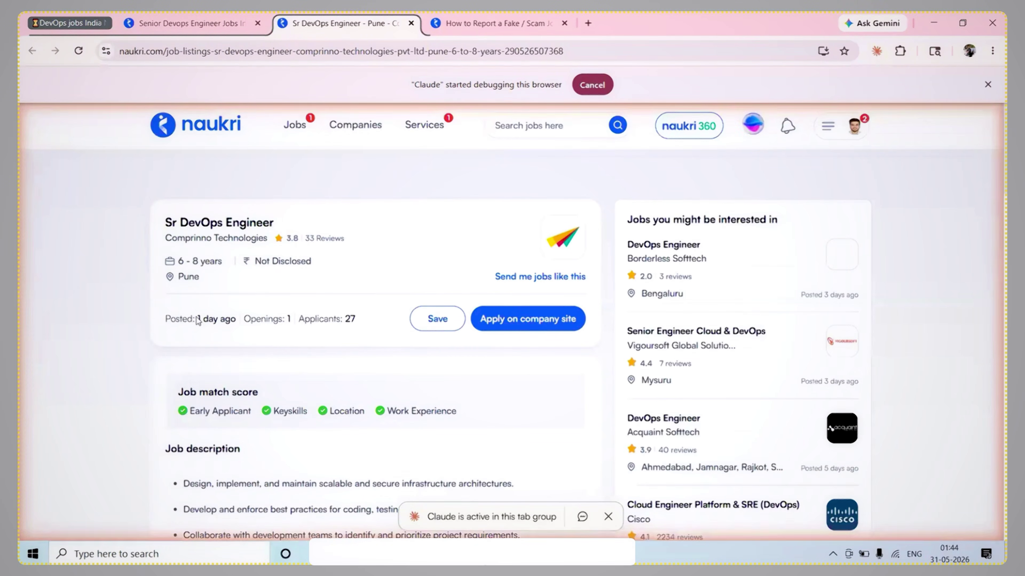
pyautogui.scroll(-5, 349, 330)
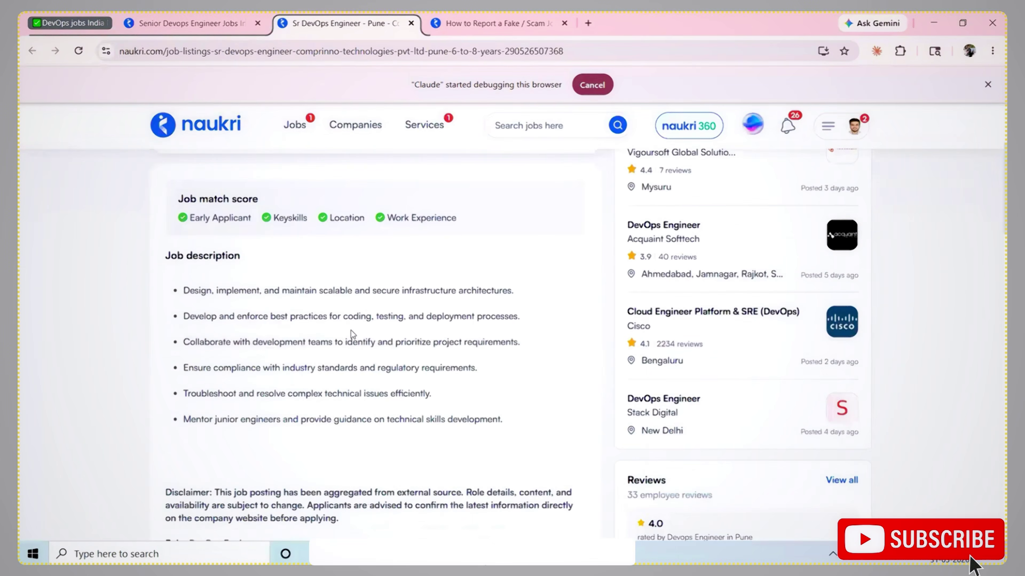
pyautogui.scroll(-5, 350, 330)
pyautogui.scroll(1, 196, 248)
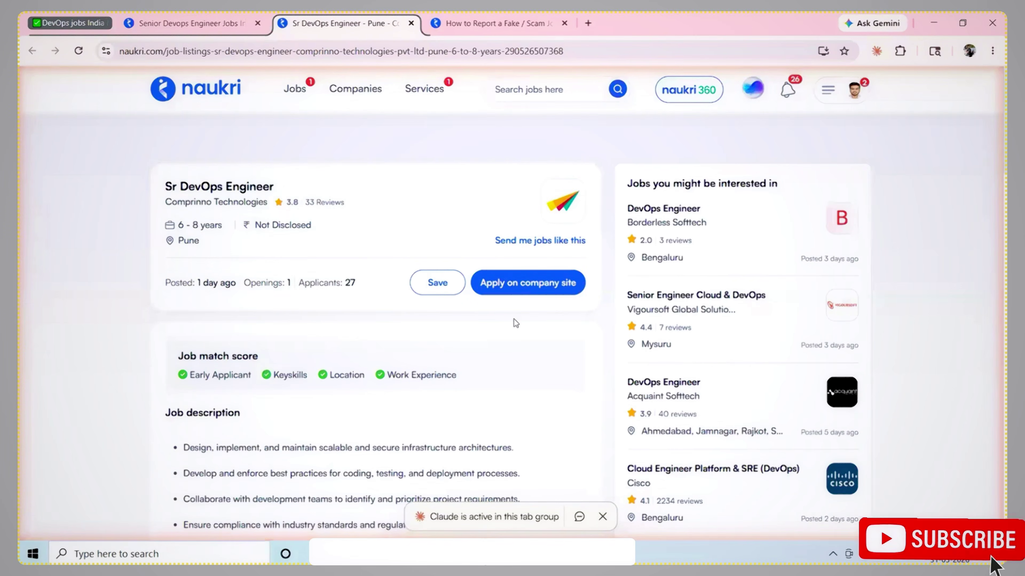
# Return to Claude's job list and open the CGI Senior DevOps Engineer listing in a new tab.
pyautogui.click(209, 25)
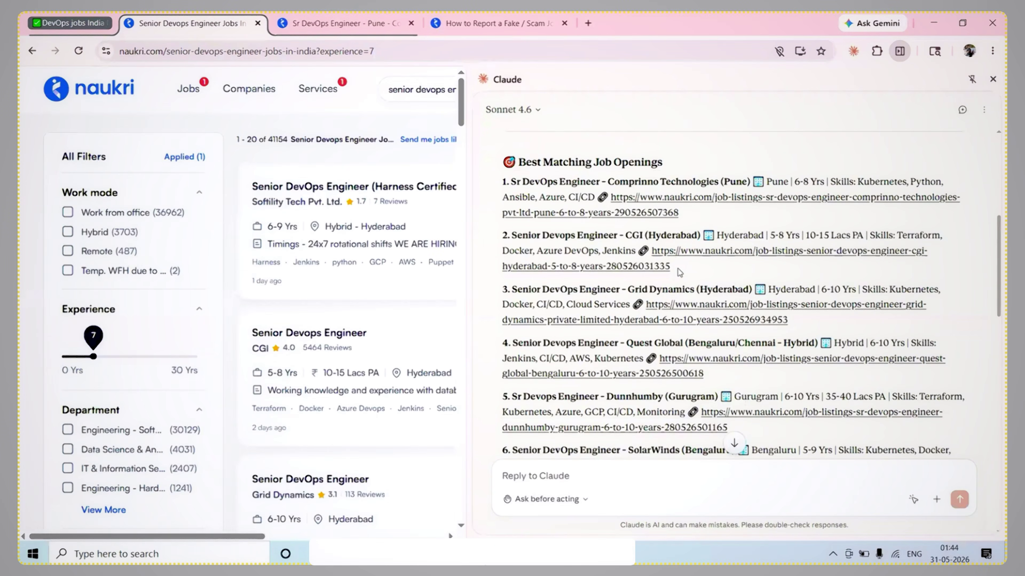
pyautogui.rightClick(688, 252)
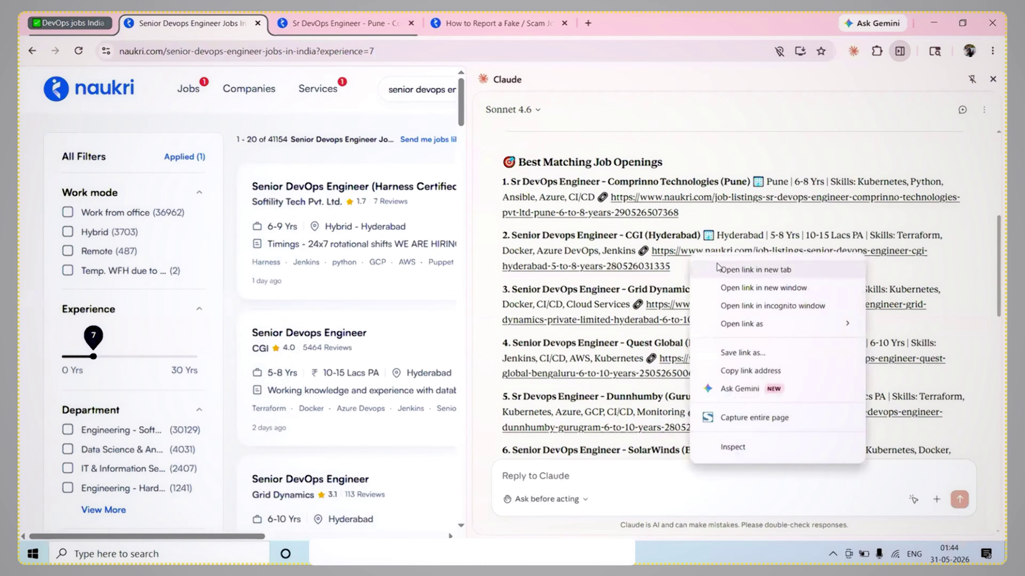
pyautogui.press('Escape')
pyautogui.click(667, 265)
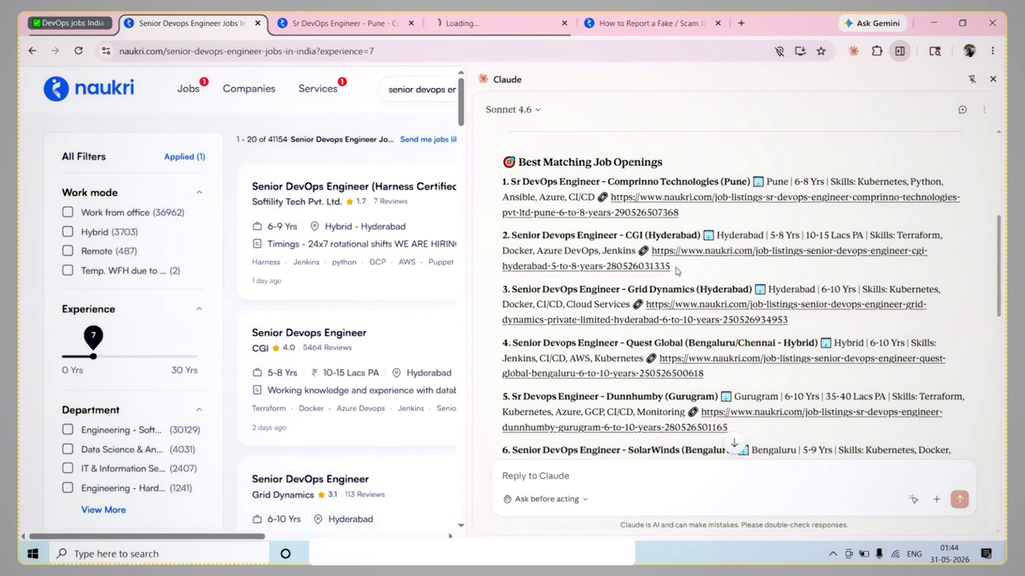
pyautogui.click(469, 27)
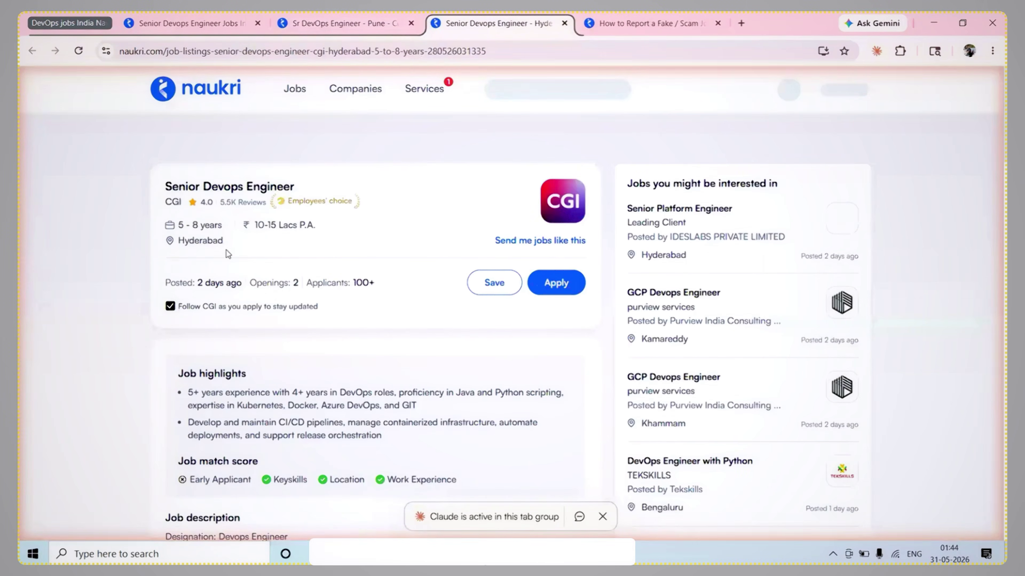
# Examine the CGI listing's job details, applicant count and Early Applicant entry in the job match score.
pyautogui.scroll(-3, 345, 295)
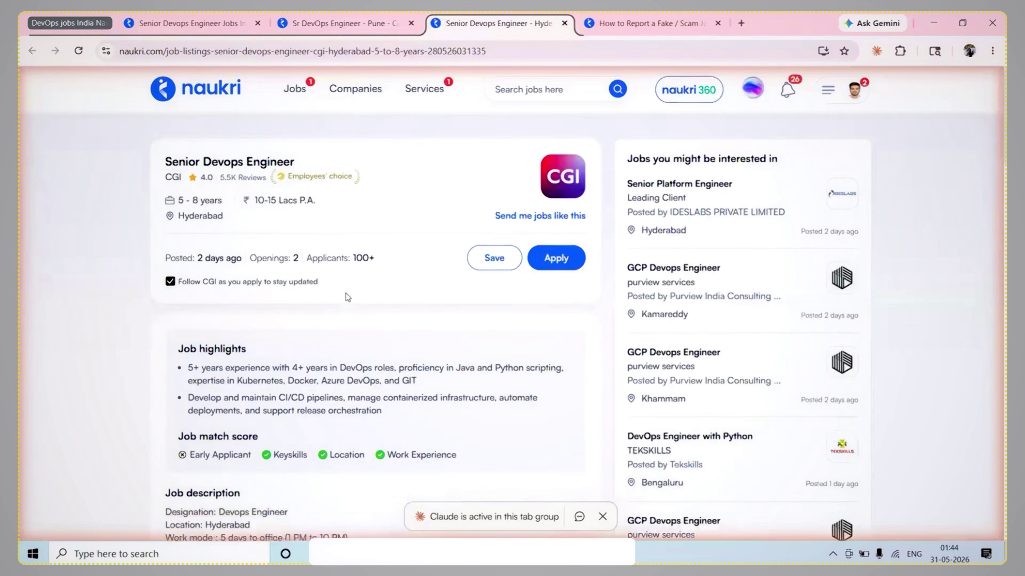
pyautogui.scroll(2, 350, 242)
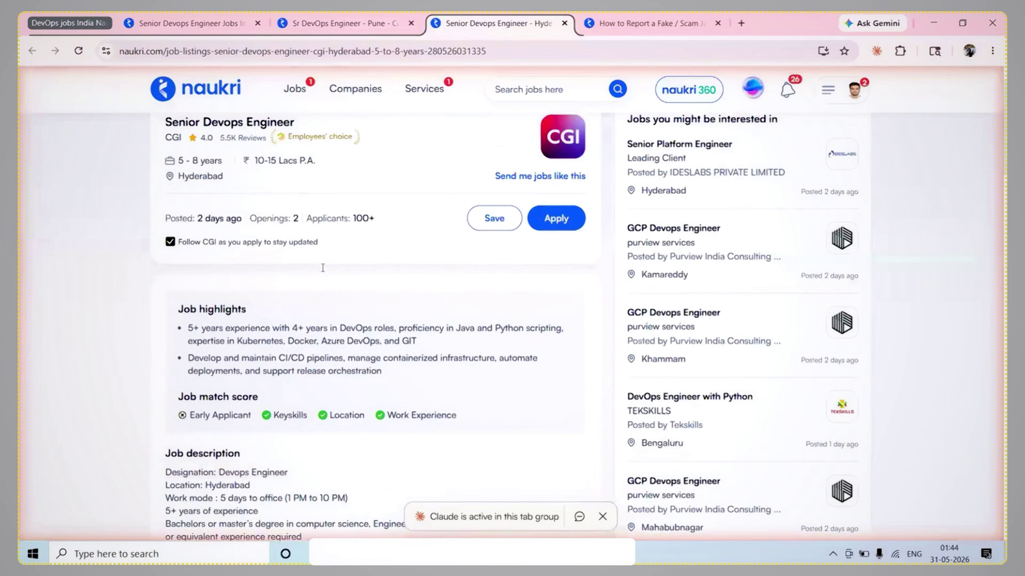
pyautogui.scroll(2, 340, 244)
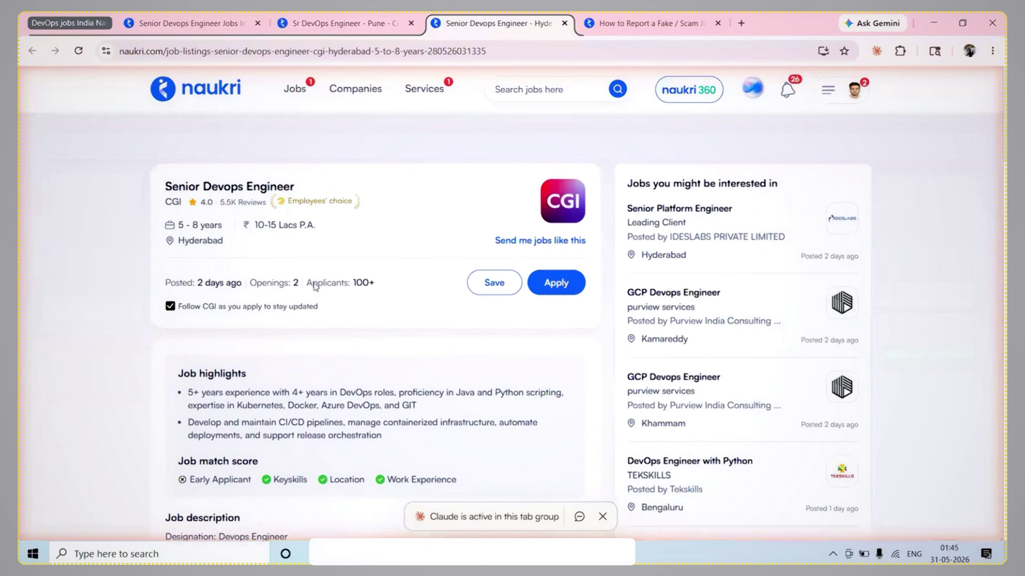
pyautogui.moveTo(306, 282); pyautogui.dragTo(374, 284)
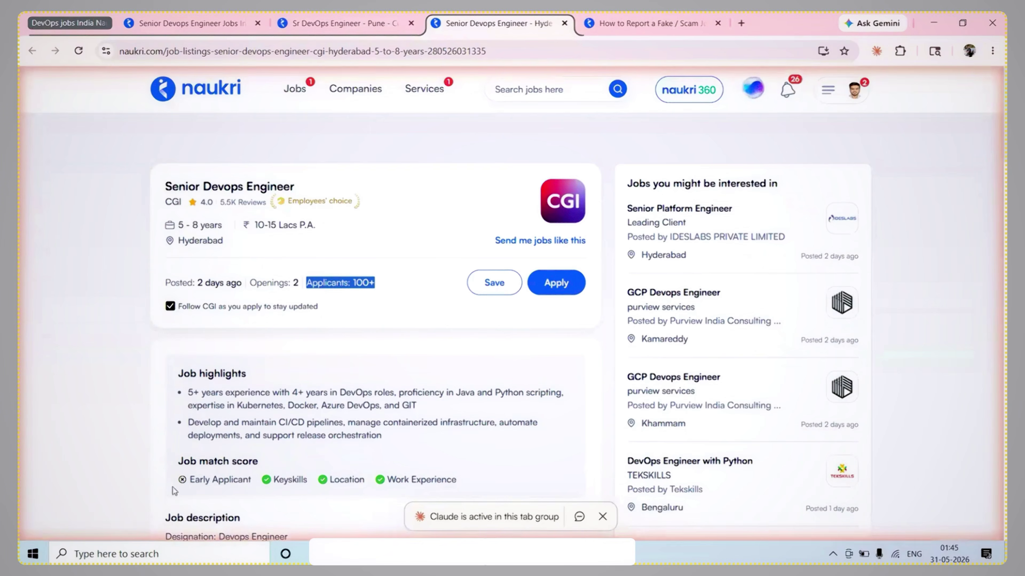
pyautogui.click(207, 476)
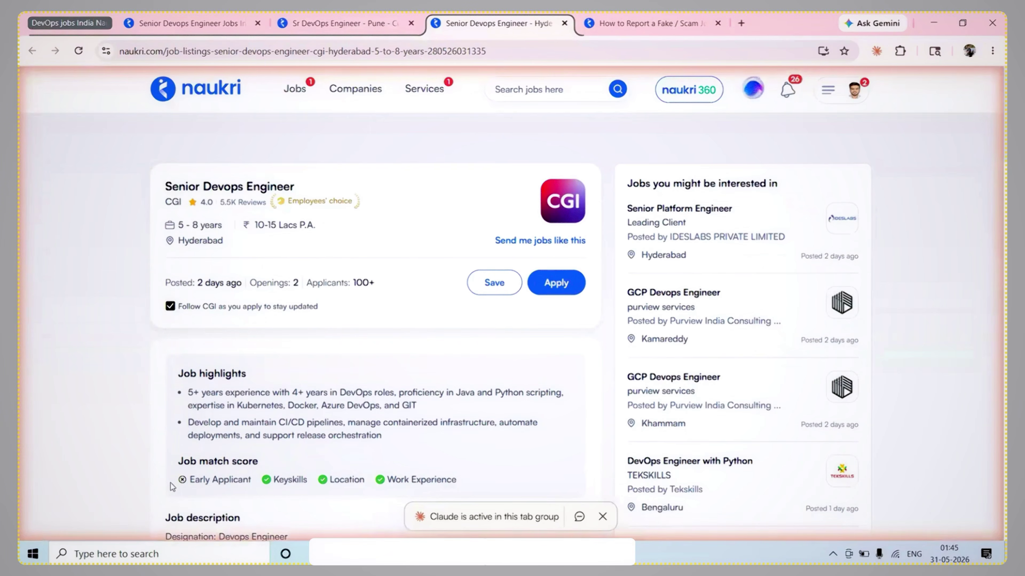
pyautogui.moveTo(173, 485); pyautogui.dragTo(248, 480)
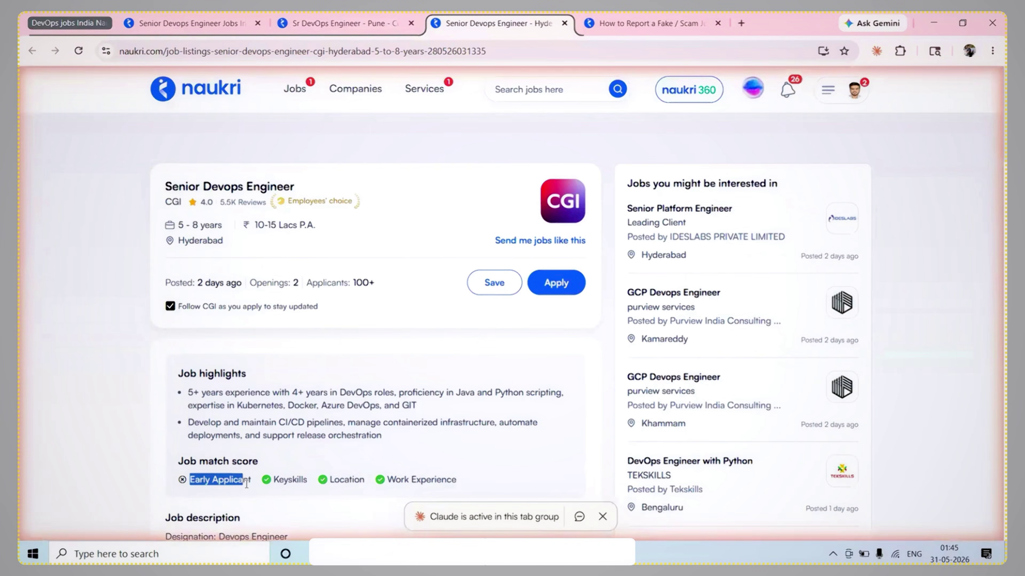
# Return to Claude's answer and read the remaining job openings, the Full Search Page note and the top picks for the profile.
pyautogui.click(108, 464)
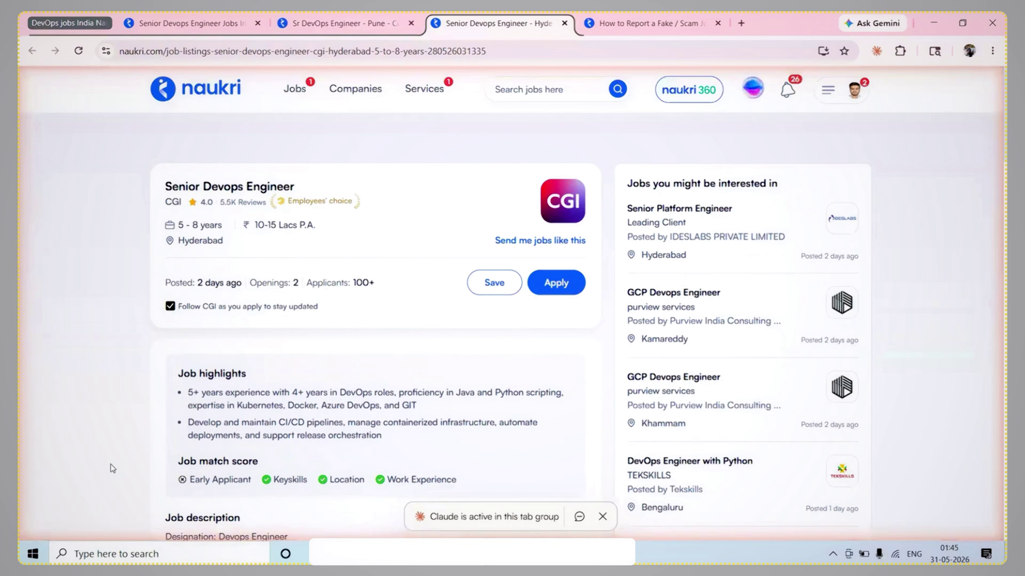
pyautogui.click(188, 22)
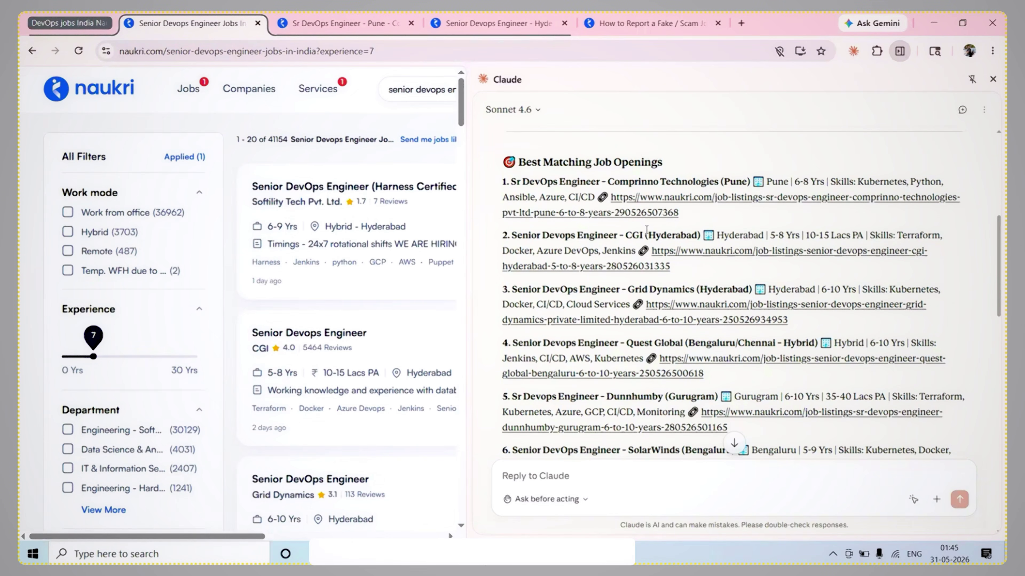
pyautogui.scroll(-4, 602, 379)
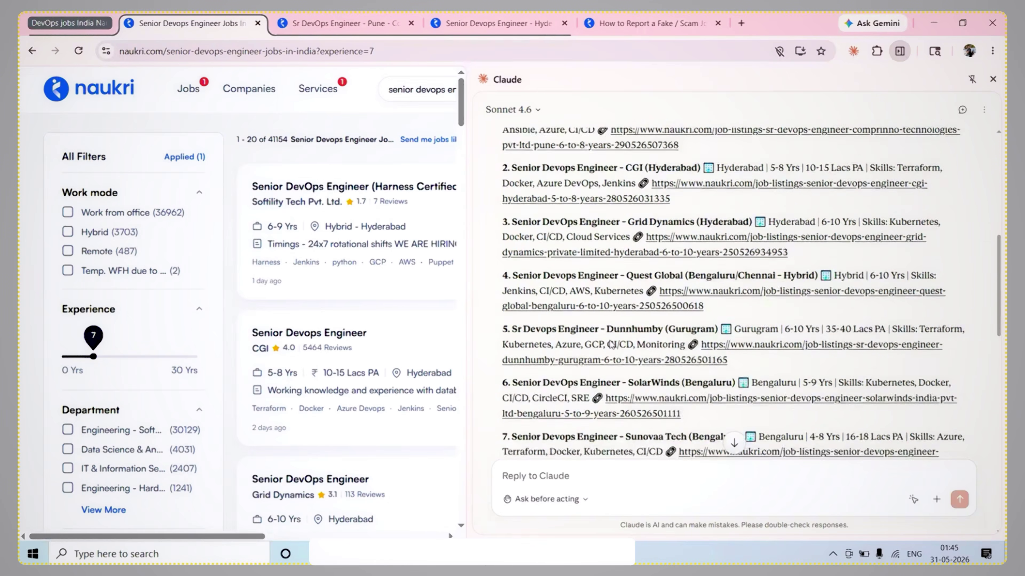
pyautogui.scroll(-15, 614, 256)
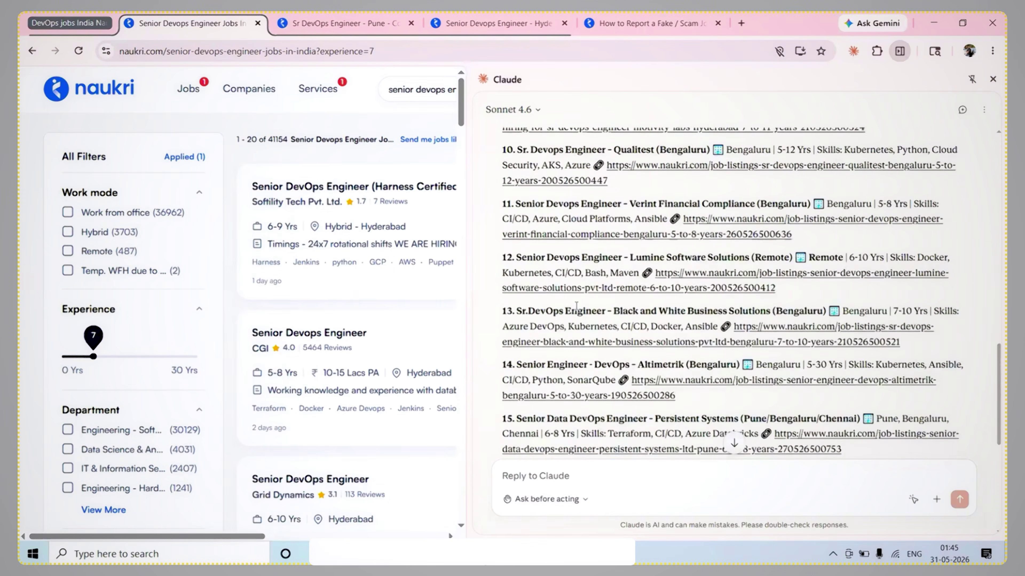
pyautogui.scroll(-1, 627, 293)
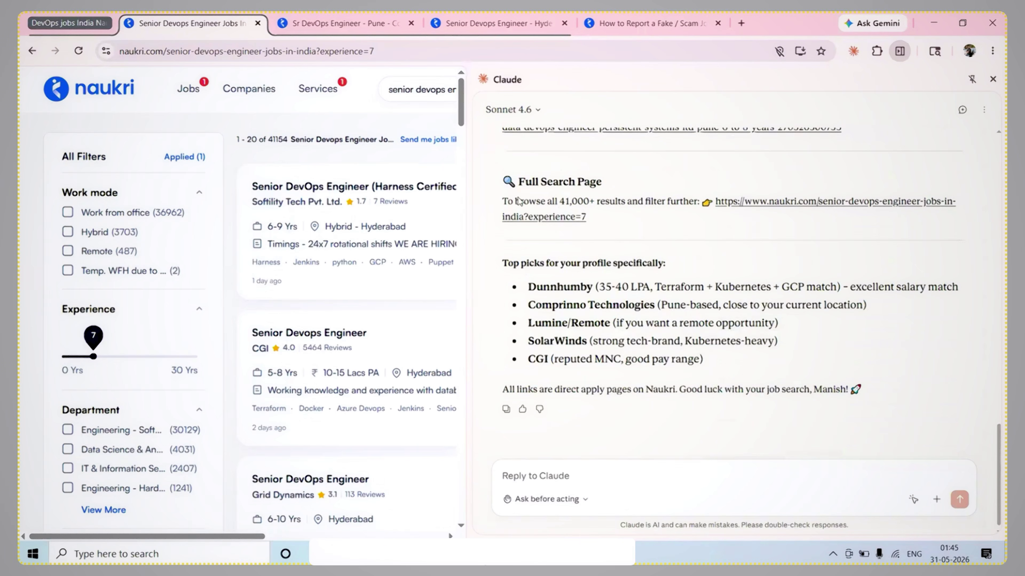
pyautogui.moveTo(502, 201); pyautogui.dragTo(577, 198)
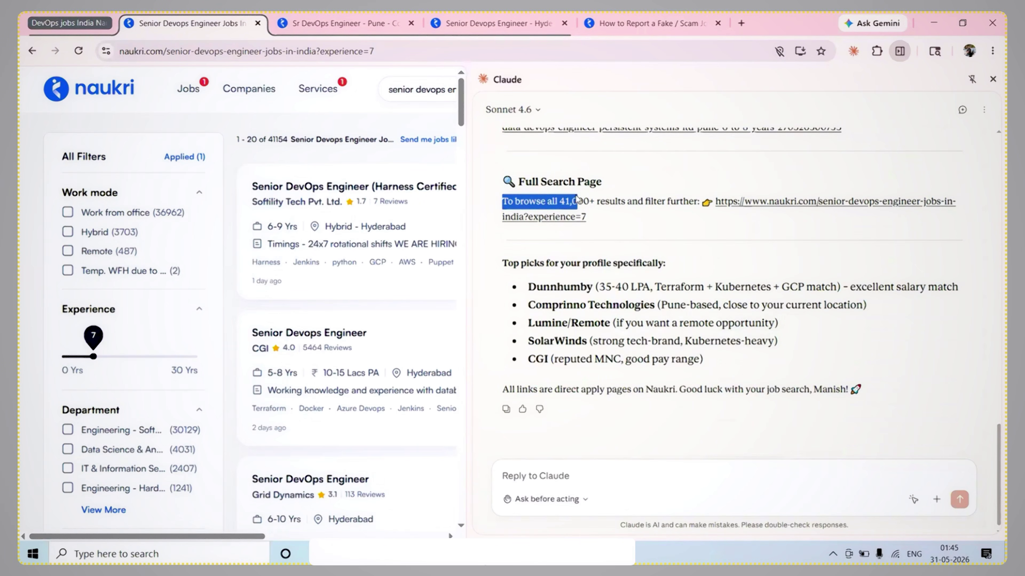
pyautogui.click(668, 204)
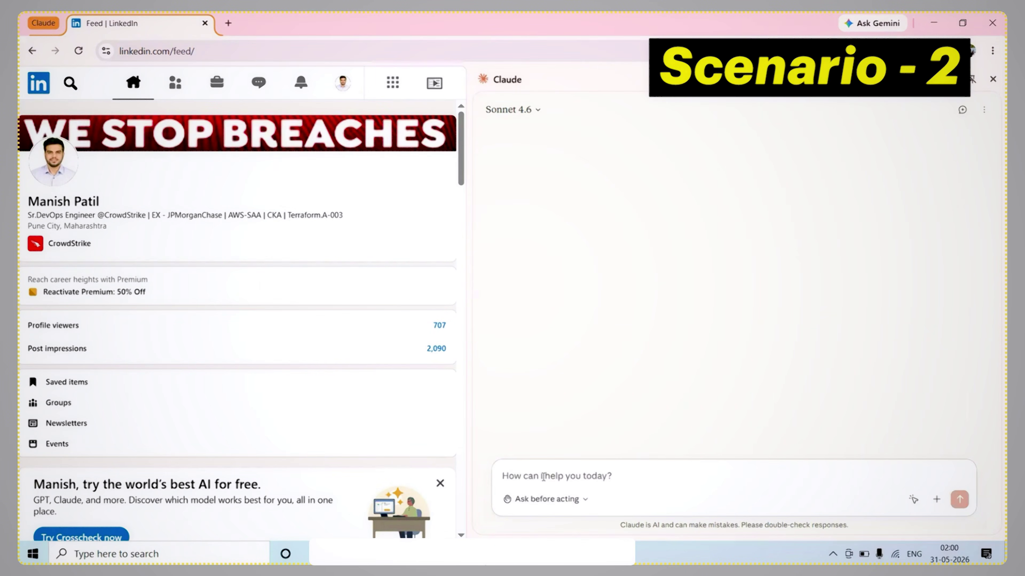
# Ask Claude for Naukri DevOps openings in India matching the LinkedIn profile, with apply links, under 50 applicants, posted in last 24 hours, and approve its plan.
pyautogui.write('Use my linkedin profile as a reference and search for job openings for DevOps roles in india on naukri portal and give me the links to apply for the same , make sure give me the job openings where the applicants are less than 50 ,check for jobs posted in last 24 hours only')
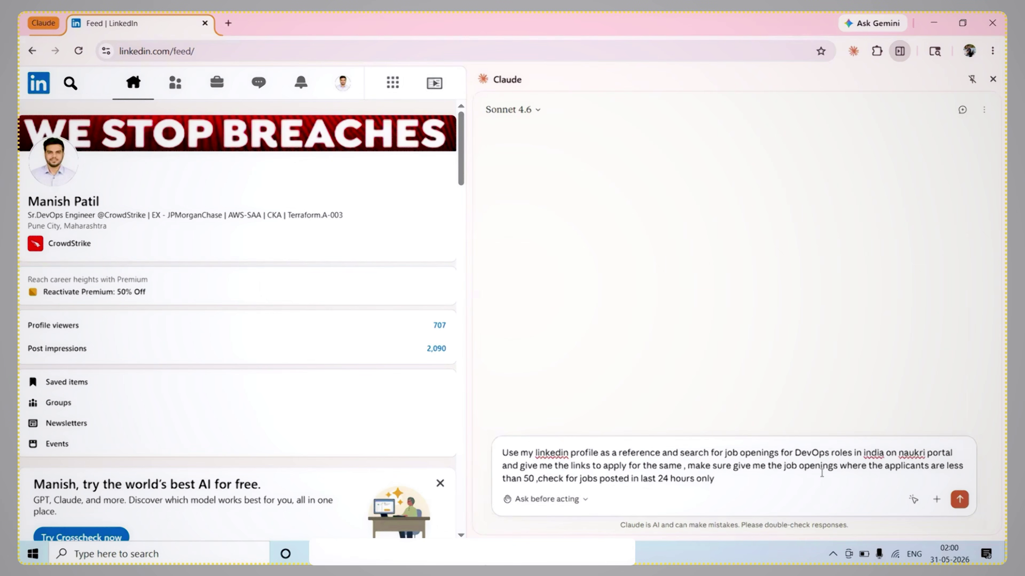
pyautogui.moveTo(866, 466); pyautogui.dragTo(927, 472)
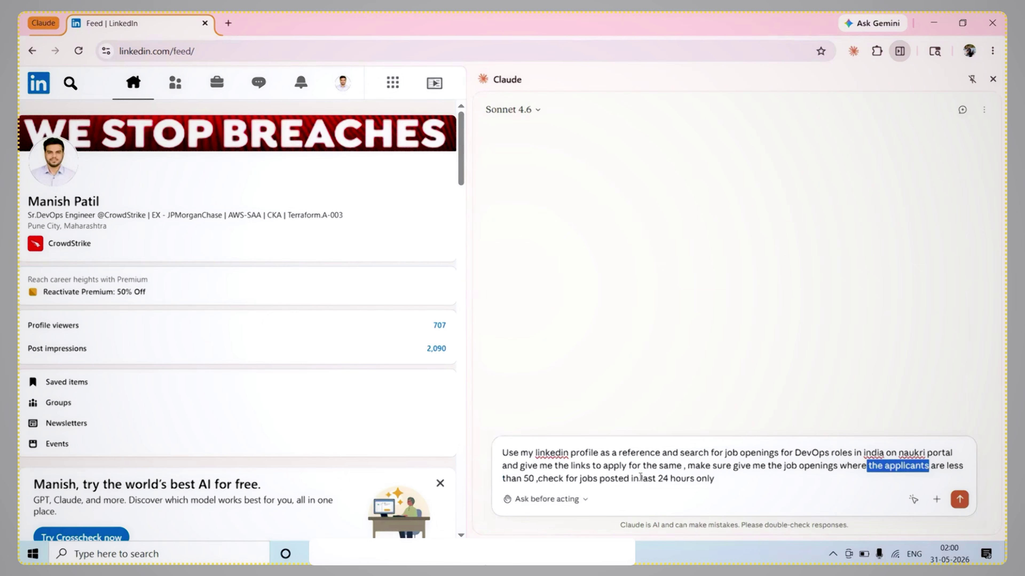
pyautogui.click(623, 478)
pyautogui.moveTo(532, 480); pyautogui.dragTo(708, 480)
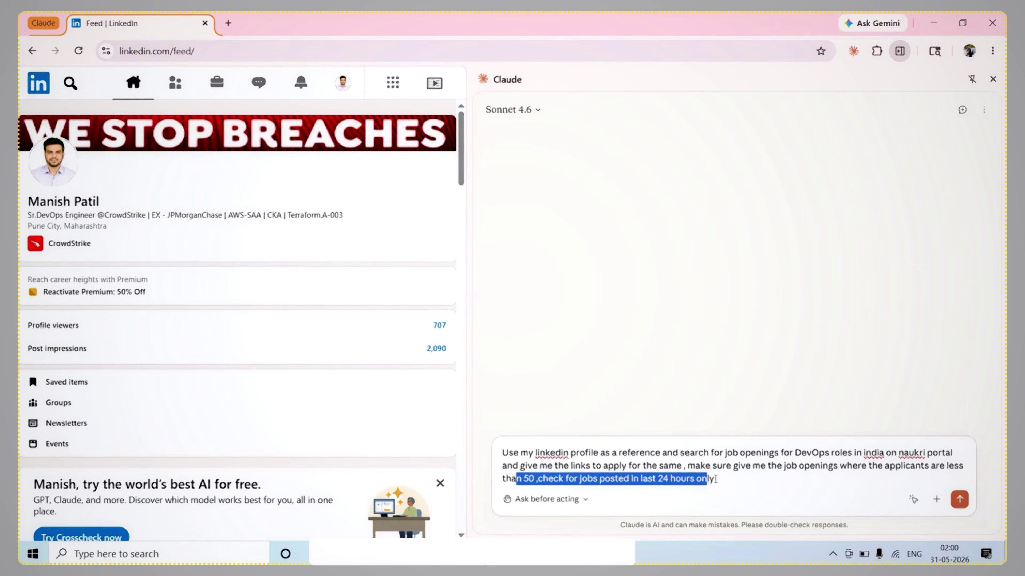
pyautogui.click(724, 479)
pyautogui.press('Return')
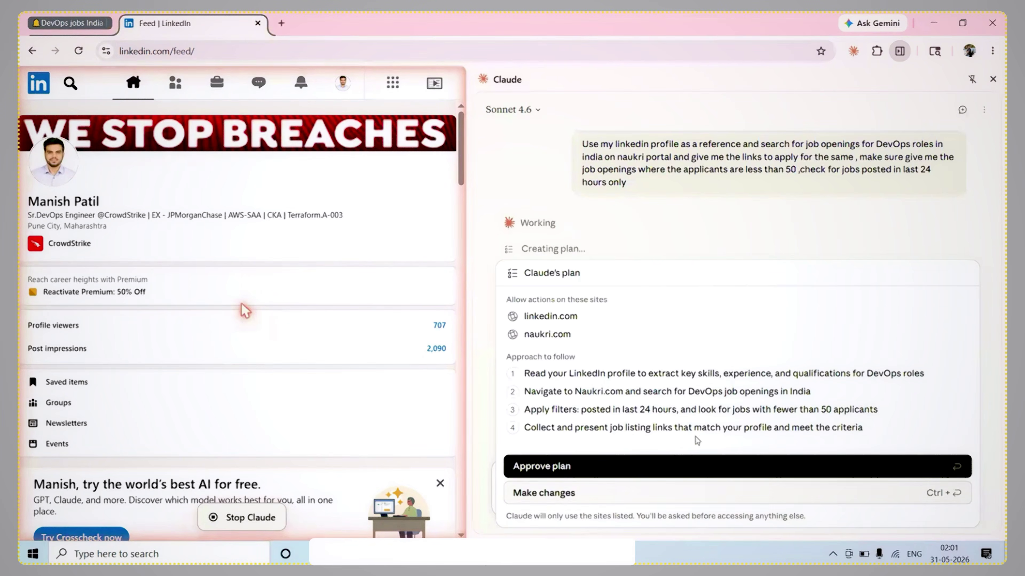
pyautogui.click(546, 468)
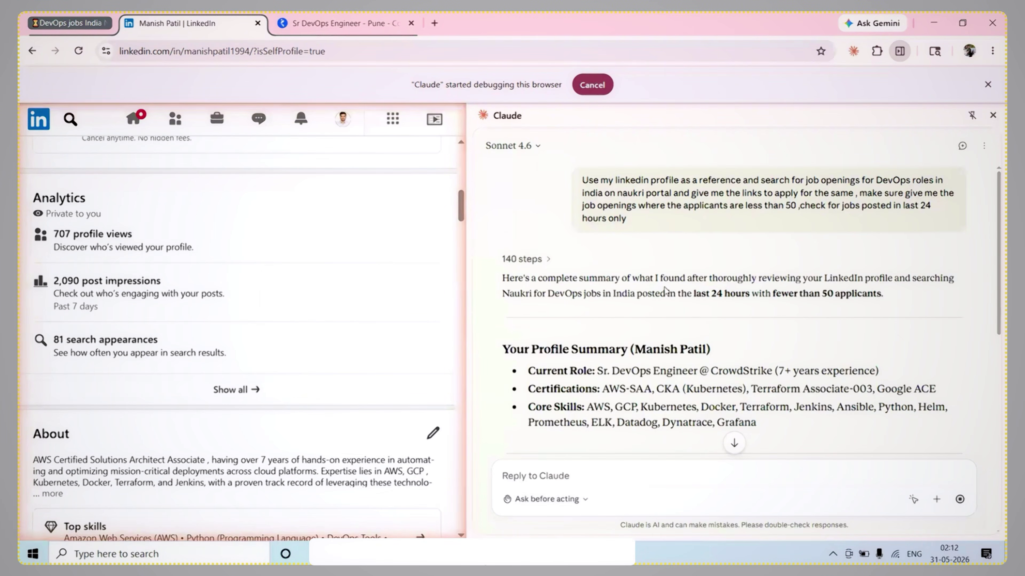
# Open the apply link of Job 1, Comprinno Technologies, from Claude's results in a new tab and check the listing's applicant count.
pyautogui.scroll(-1, 708, 313)
pyautogui.scroll(-6, 708, 315)
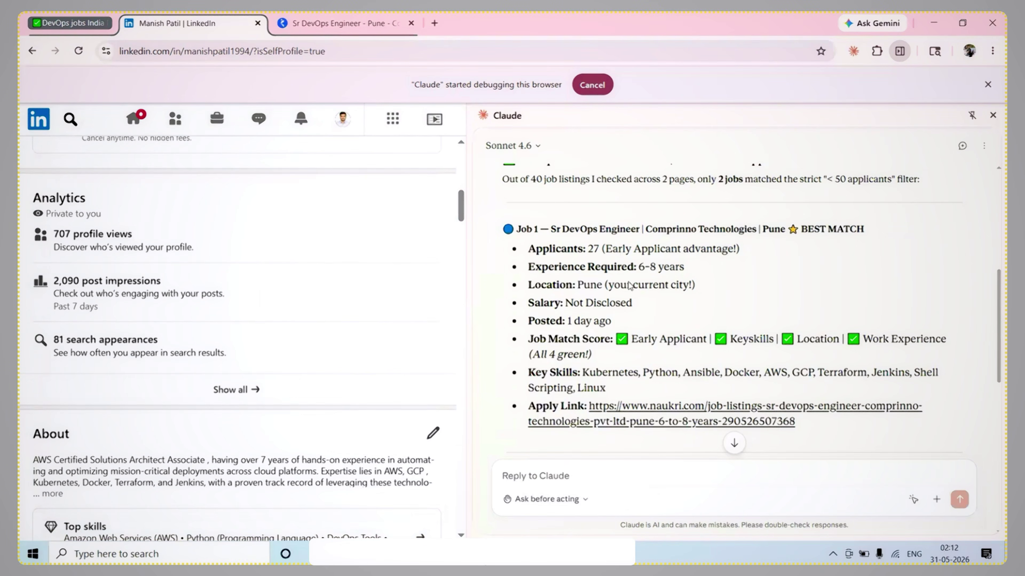
pyautogui.scroll(-3, 674, 328)
pyautogui.scroll(2, 659, 282)
pyautogui.scroll(-1, 651, 347)
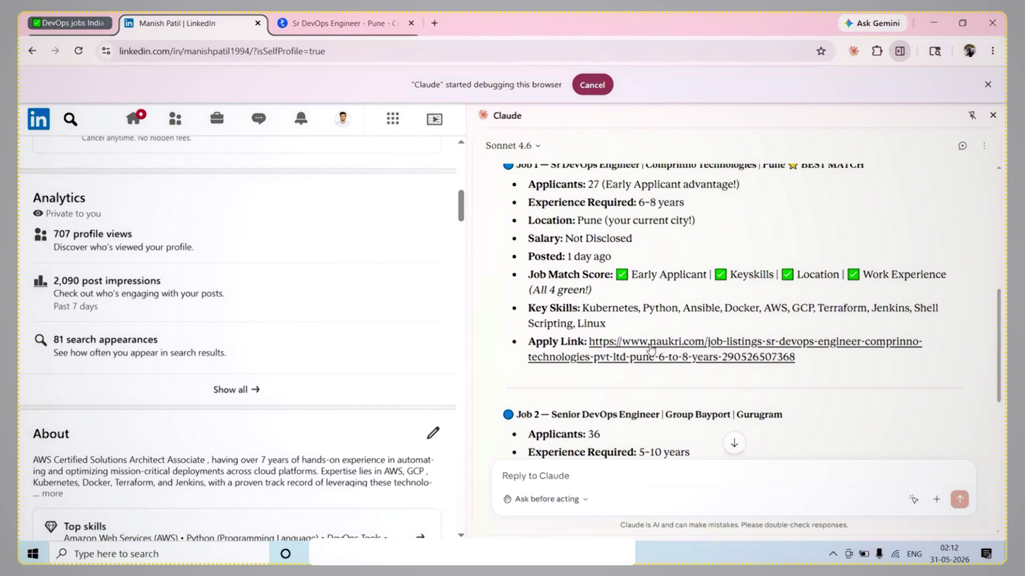
pyautogui.rightClick(651, 347)
pyautogui.click(694, 154)
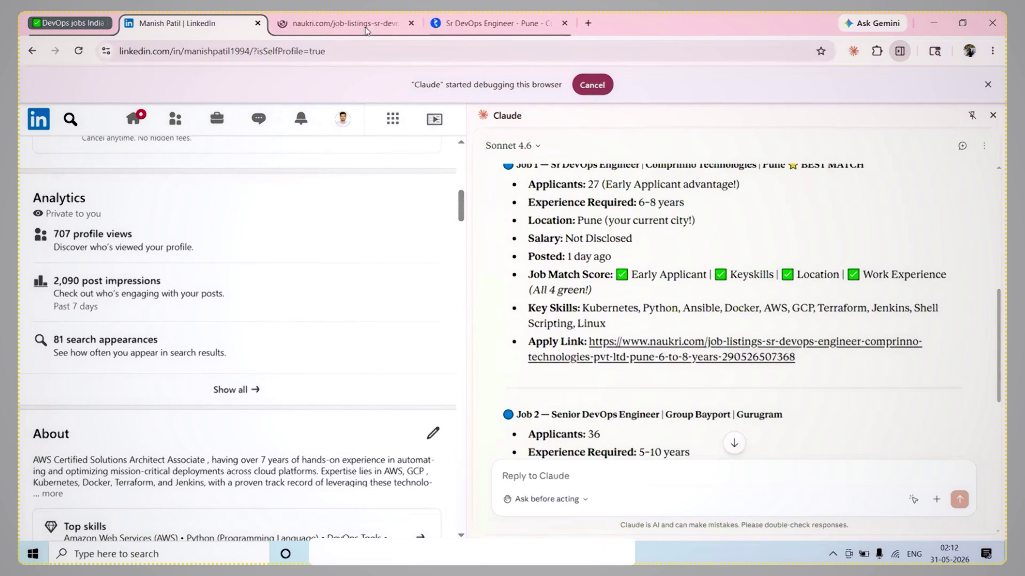
pyautogui.click(321, 23)
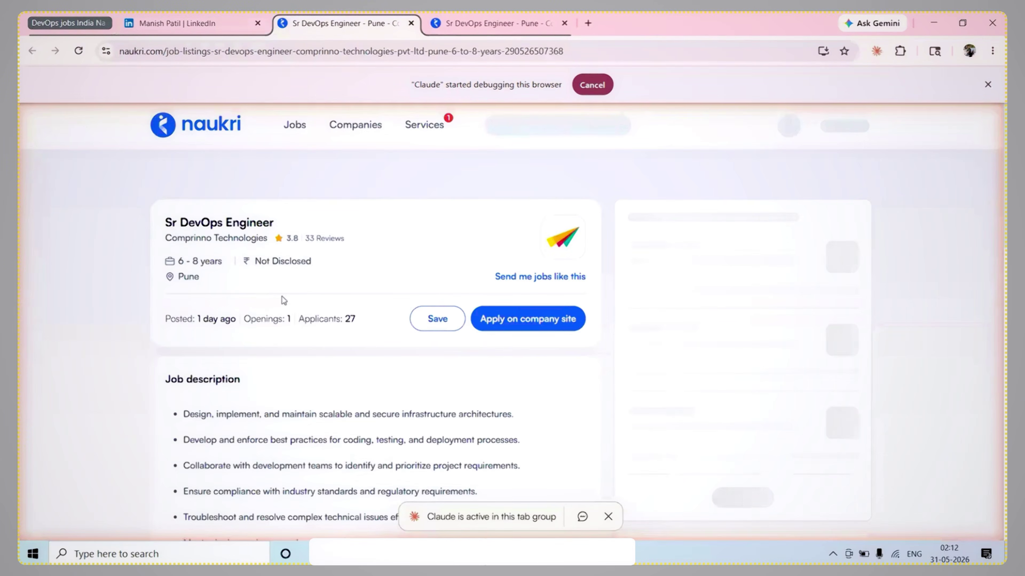
pyautogui.moveTo(356, 321); pyautogui.dragTo(333, 319)
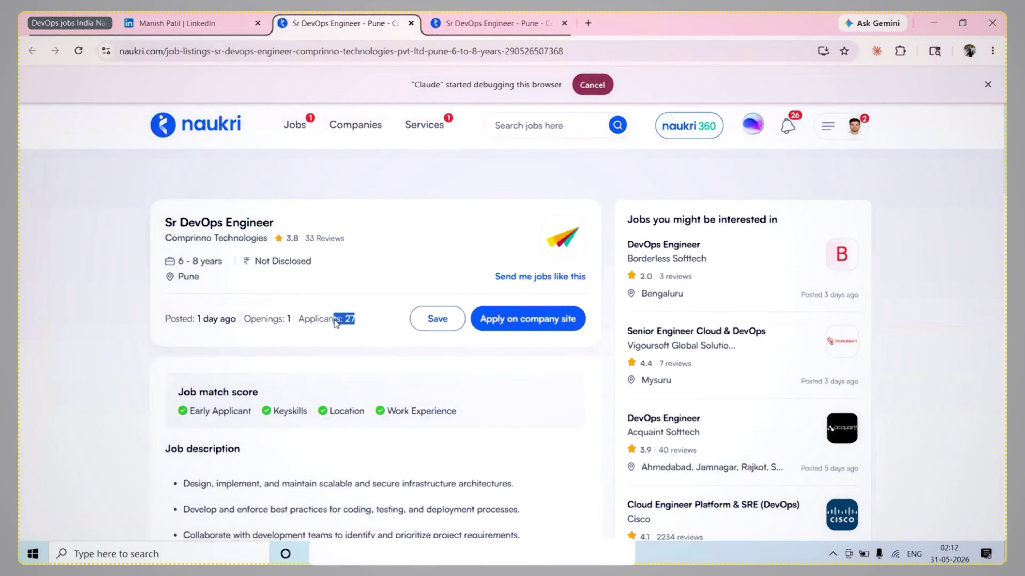
pyautogui.click(148, 361)
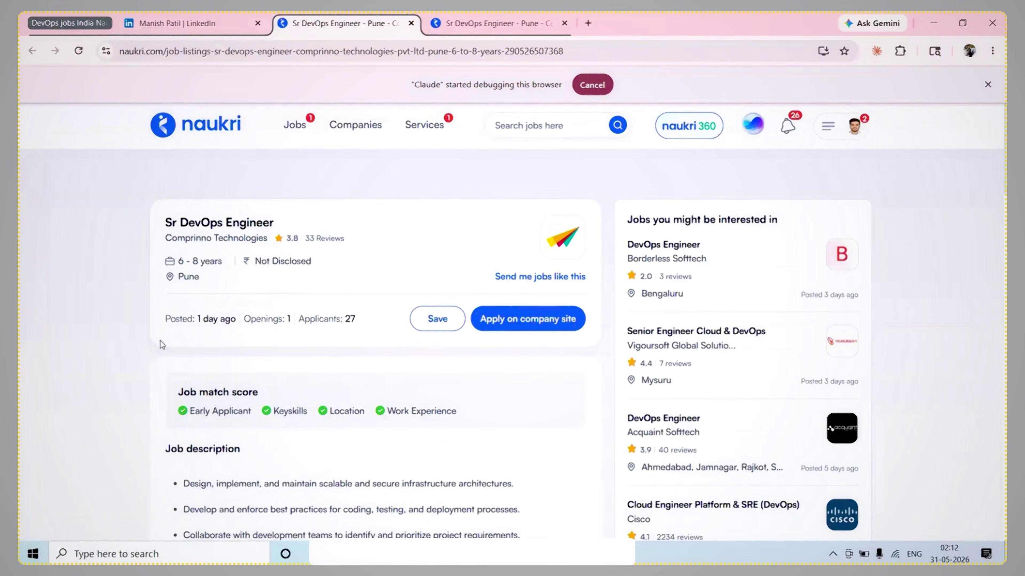
# Return to Claude's results and open the Job 2 Group Bayport apply link in a new tab to view the listing.
pyautogui.click(198, 25)
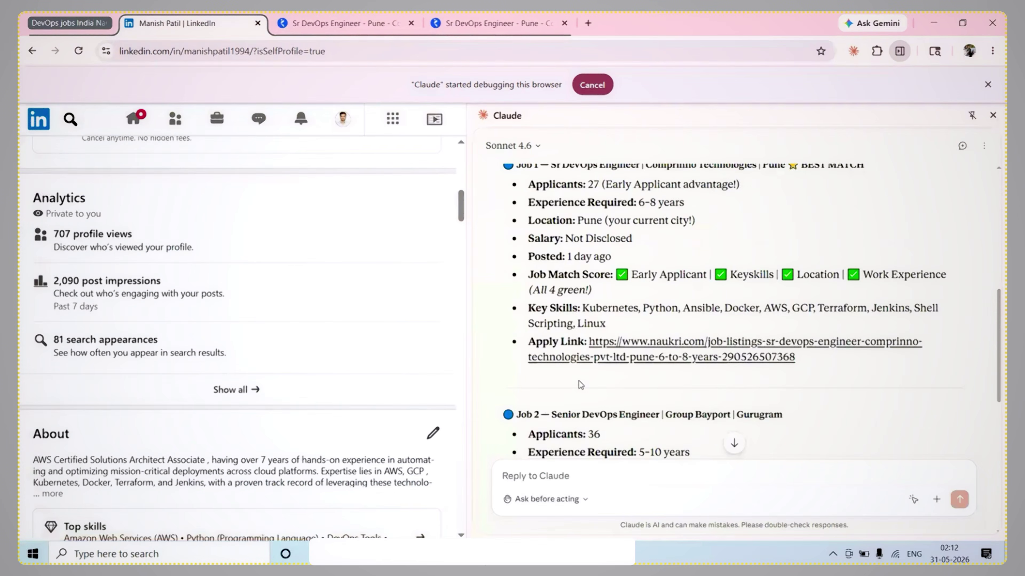
pyautogui.scroll(-5, 638, 354)
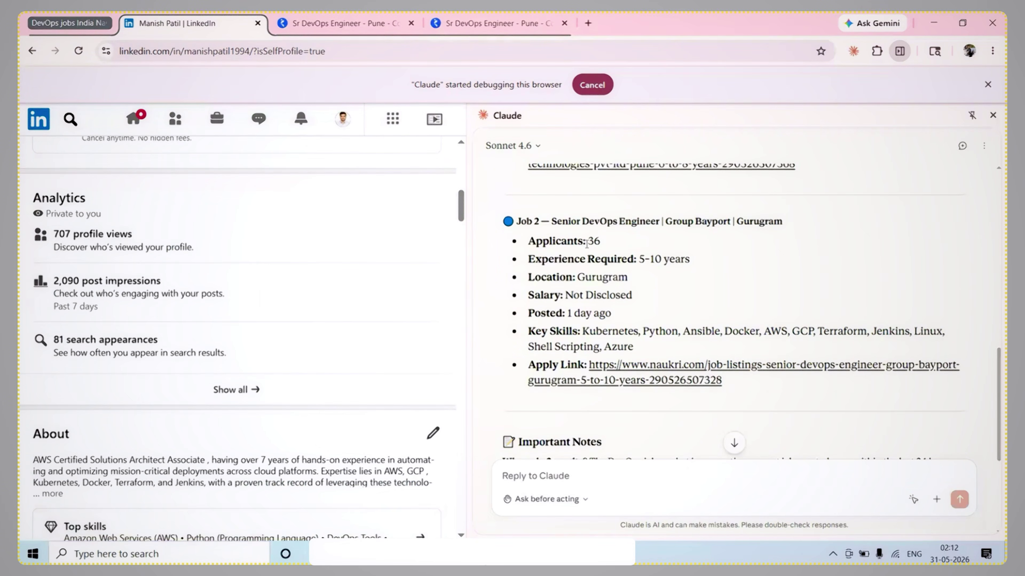
pyautogui.rightClick(621, 368)
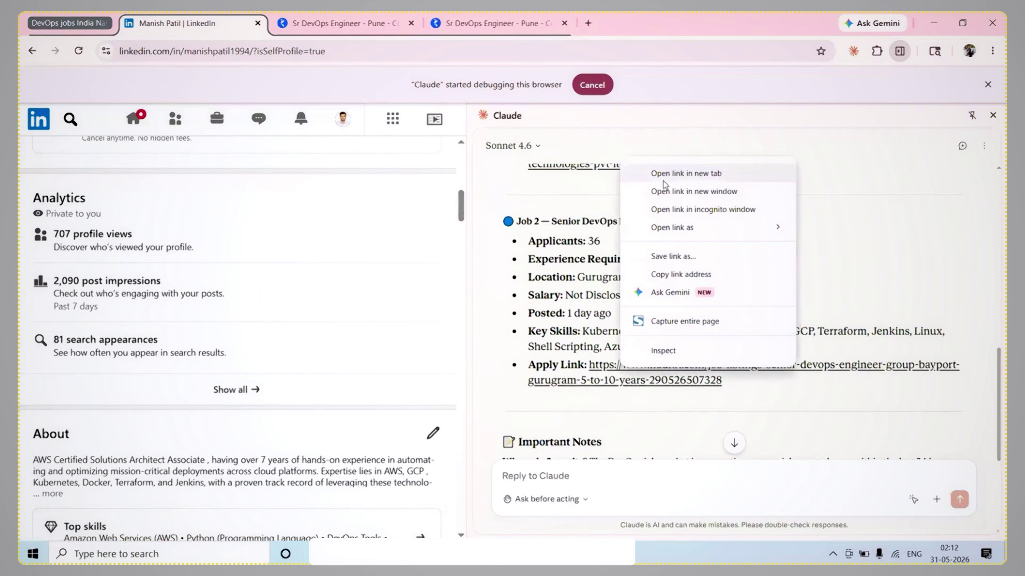
pyautogui.click(685, 173)
pyautogui.click(484, 30)
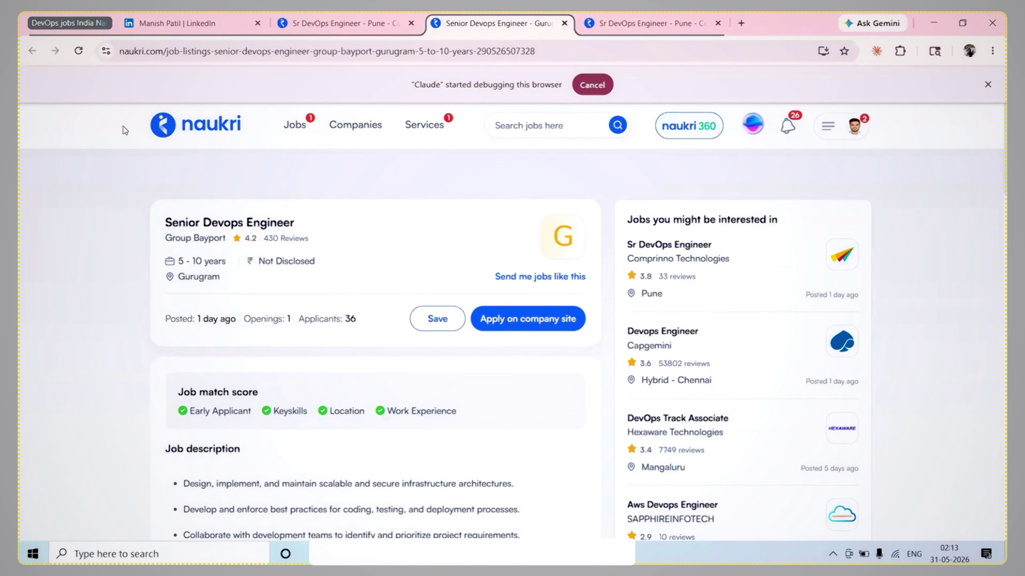
# Return to Claude's answer and review the Job 2 details and the Important Notes section.
pyautogui.click(192, 23)
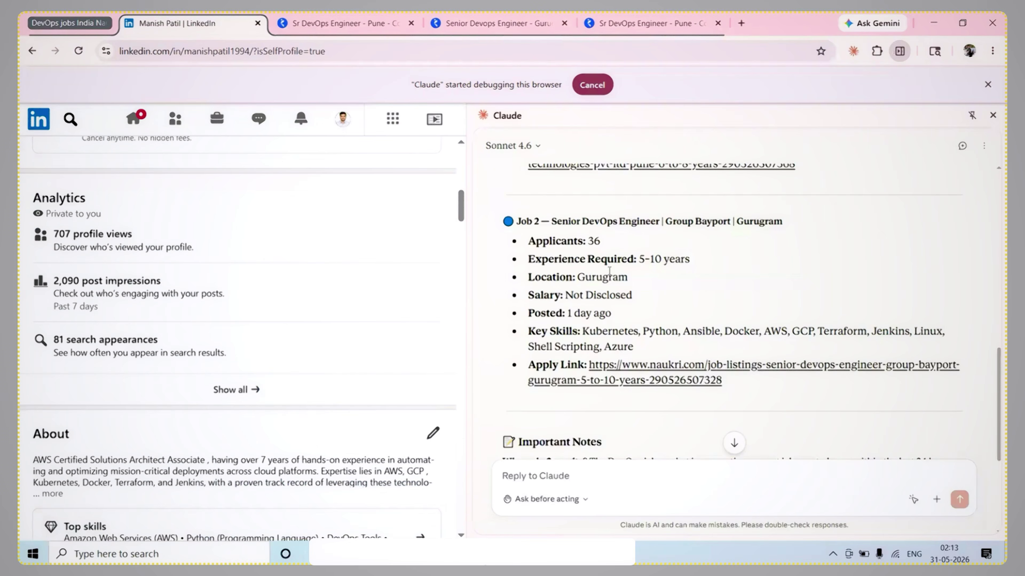
pyautogui.scroll(2, 539, 288)
pyautogui.scroll(-4, 690, 310)
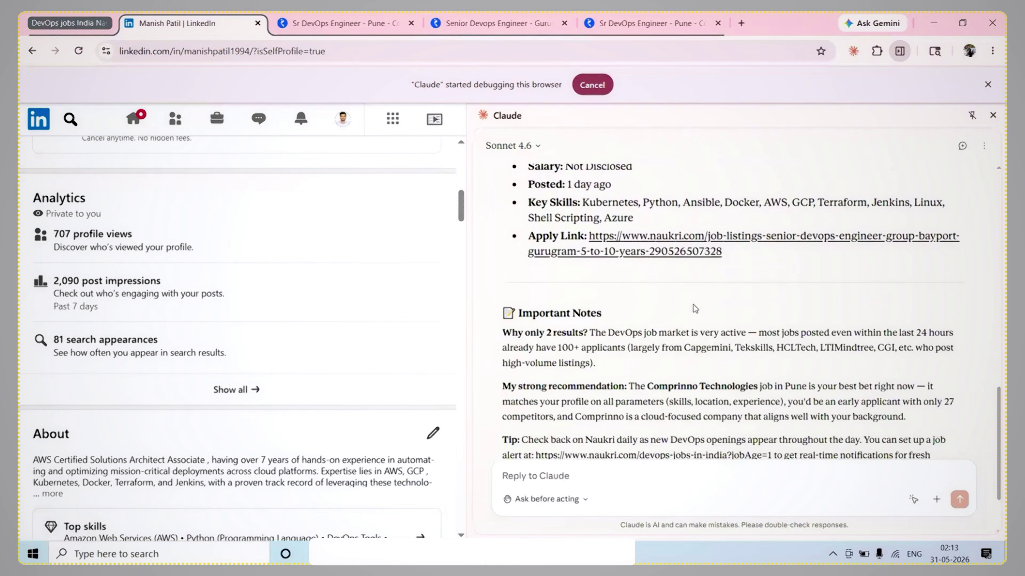
pyautogui.scroll(3, 591, 282)
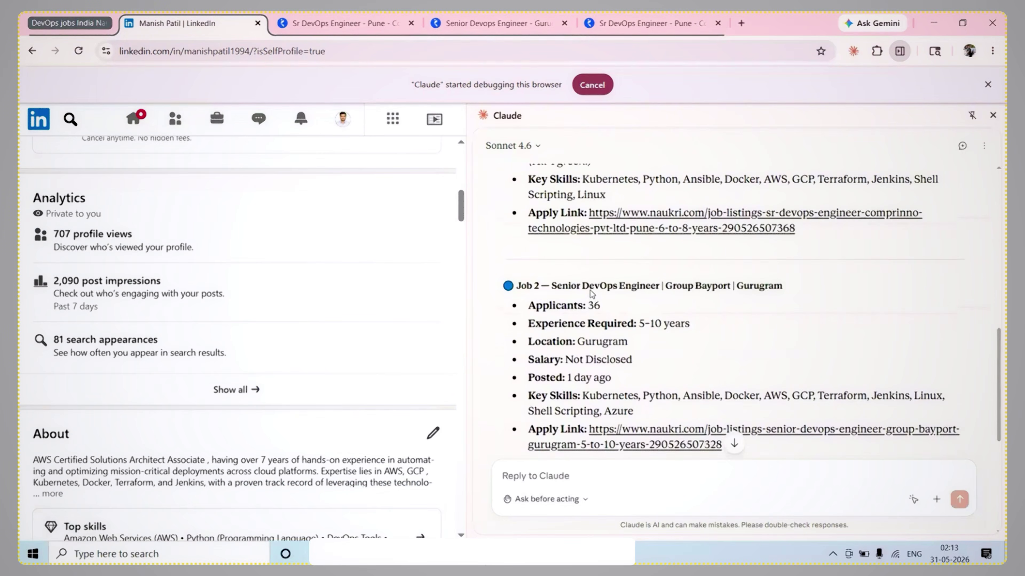
pyautogui.scroll(-5, 584, 322)
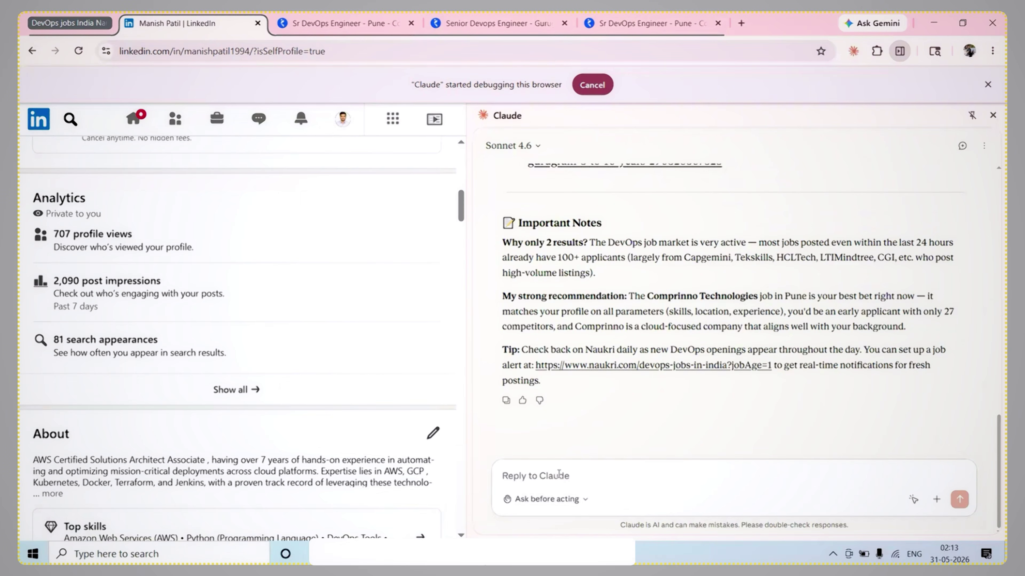
# Ask Claude "can you apply for this position ?" and approve its plan for the Comprinno Technologies listing.
pyautogui.write('can you app')
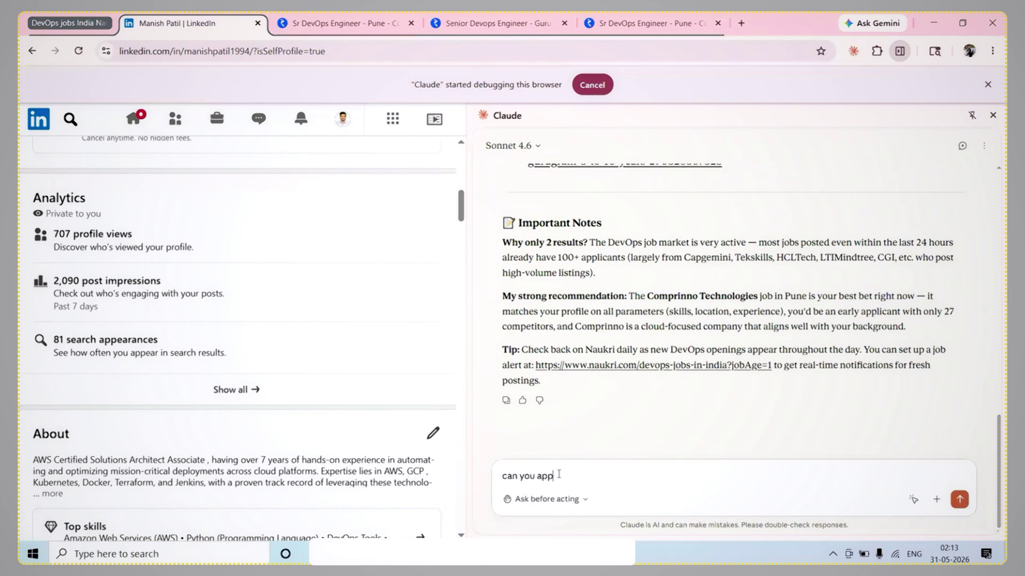
pyautogui.write('ly for this position ?')
pyautogui.press('Return')
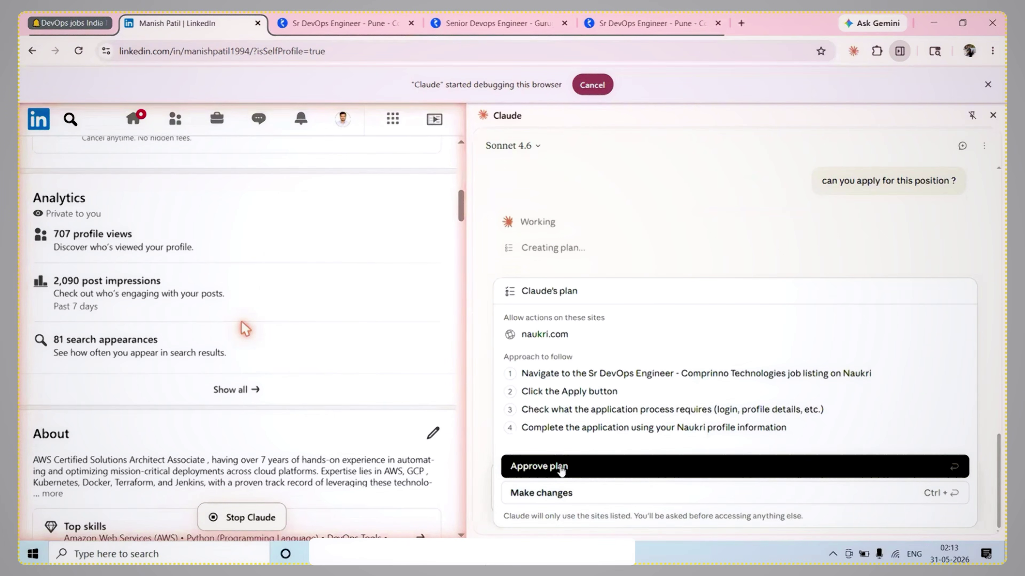
pyautogui.click(560, 466)
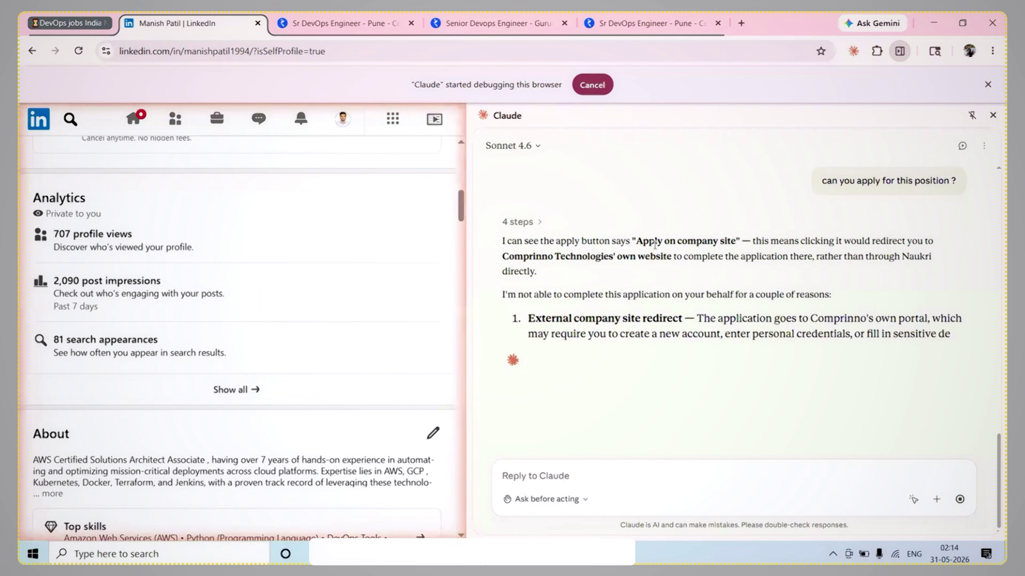
# Read Claude's explanation of the "Apply on company site" button and check the apply option on the Group Bayport listing.
pyautogui.moveTo(502, 240); pyautogui.dragTo(734, 242)
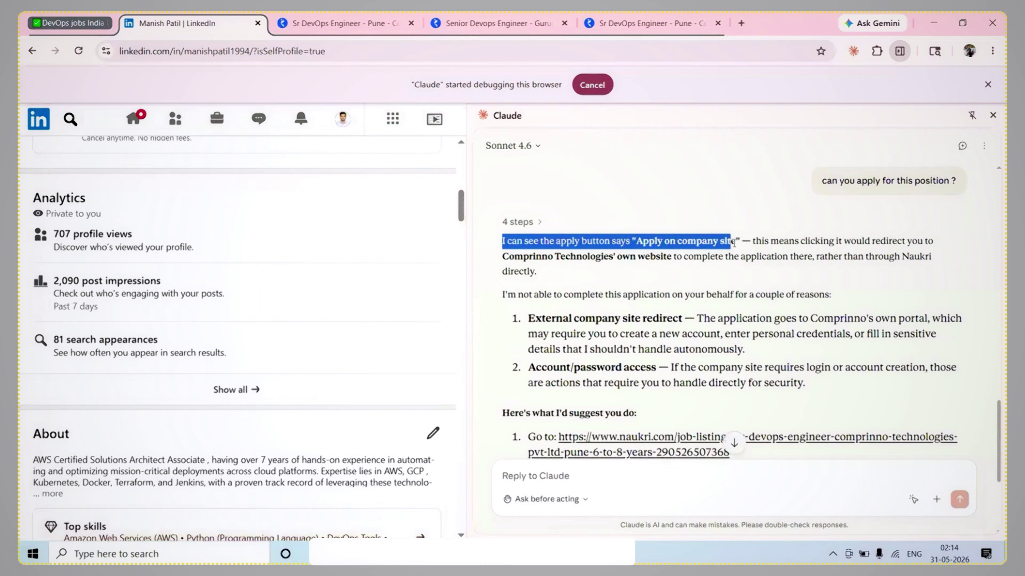
pyautogui.click(733, 242)
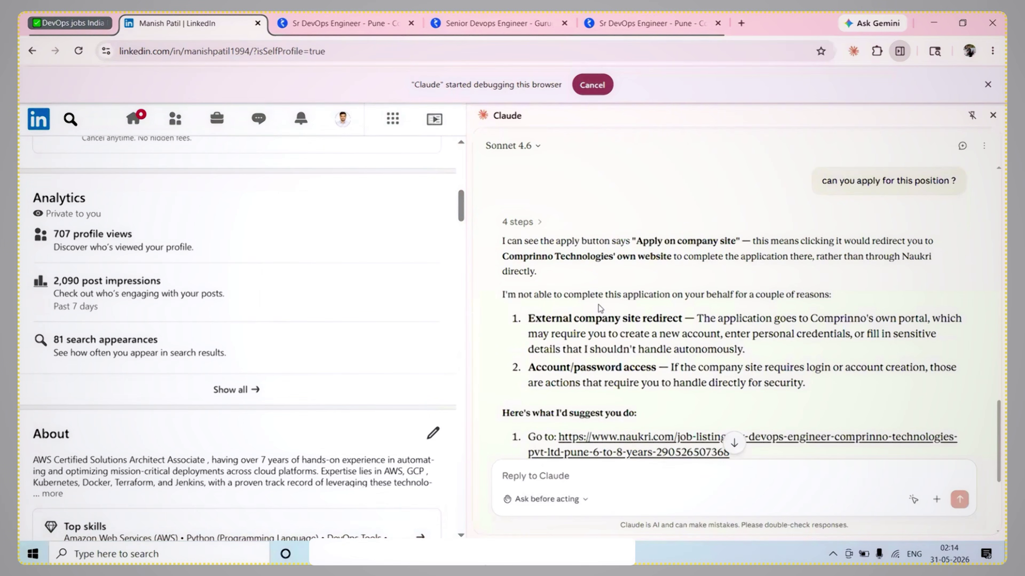
pyautogui.hotkey('ctrl', '3')
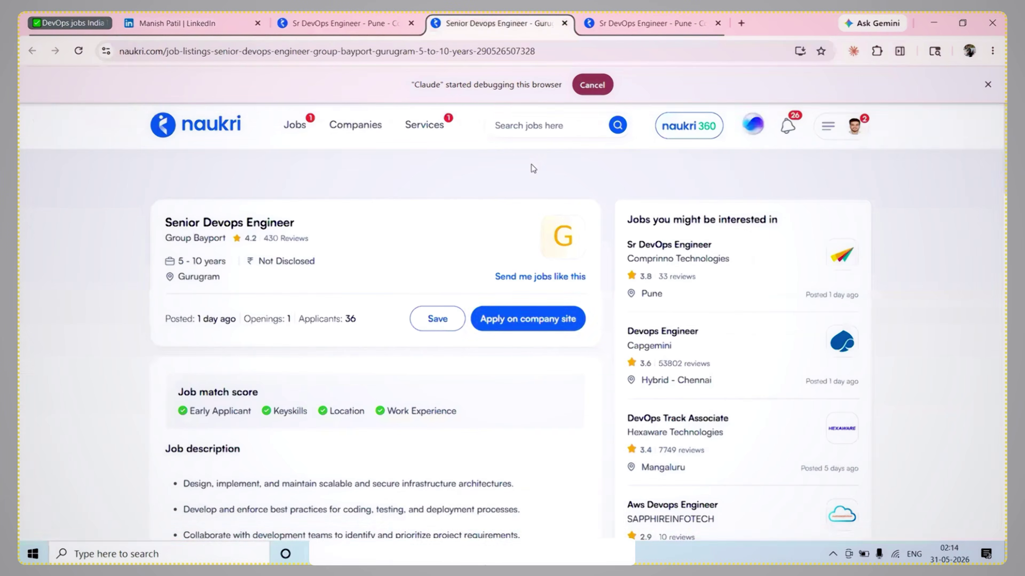
# Return to Claude's reply and read its suggested steps for applying to the Comprinno Technologies job.
pyautogui.click(172, 24)
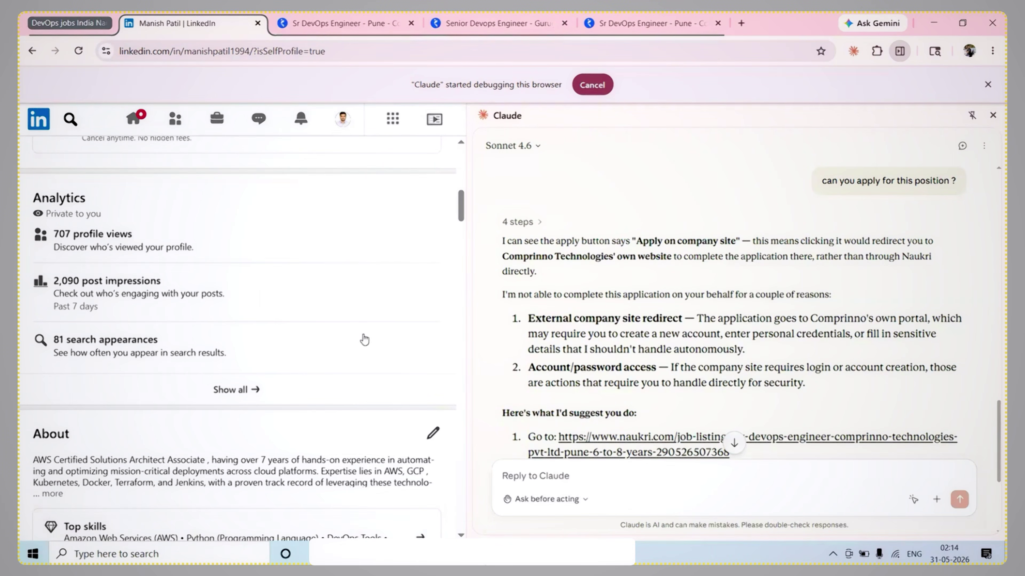
pyautogui.scroll(-5, 642, 293)
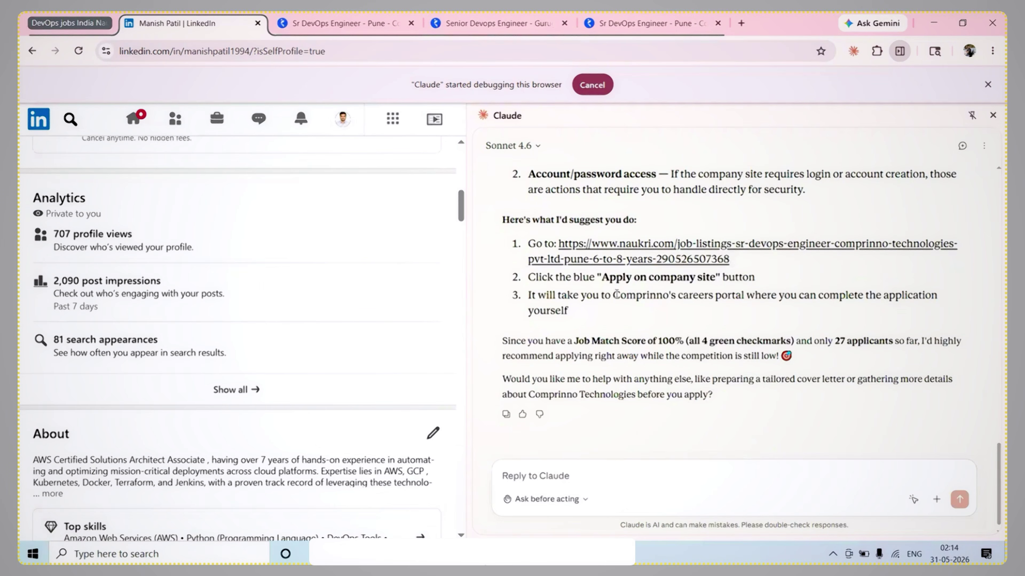
pyautogui.moveTo(527, 220); pyautogui.dragTo(623, 238)
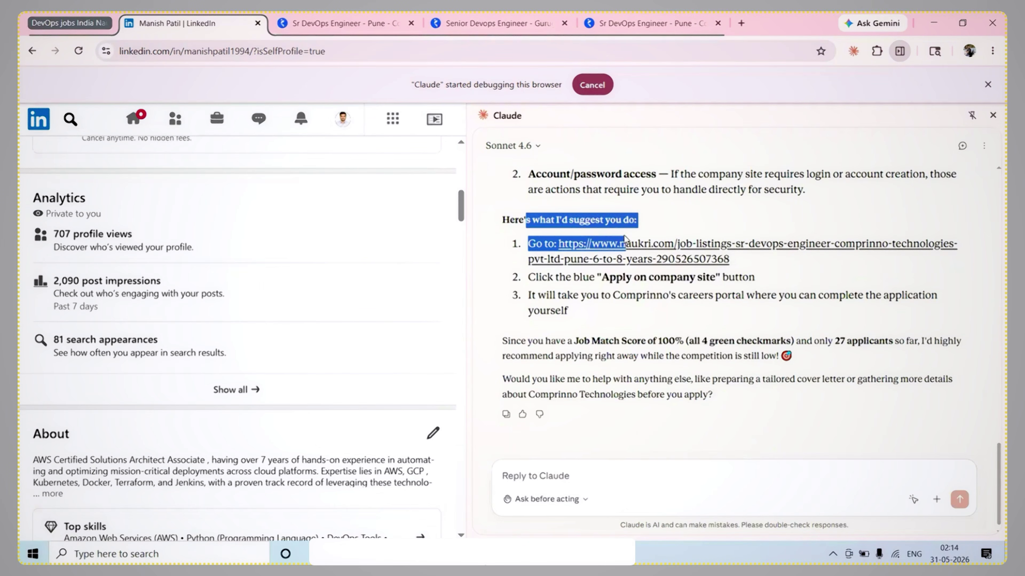
pyautogui.click(522, 236)
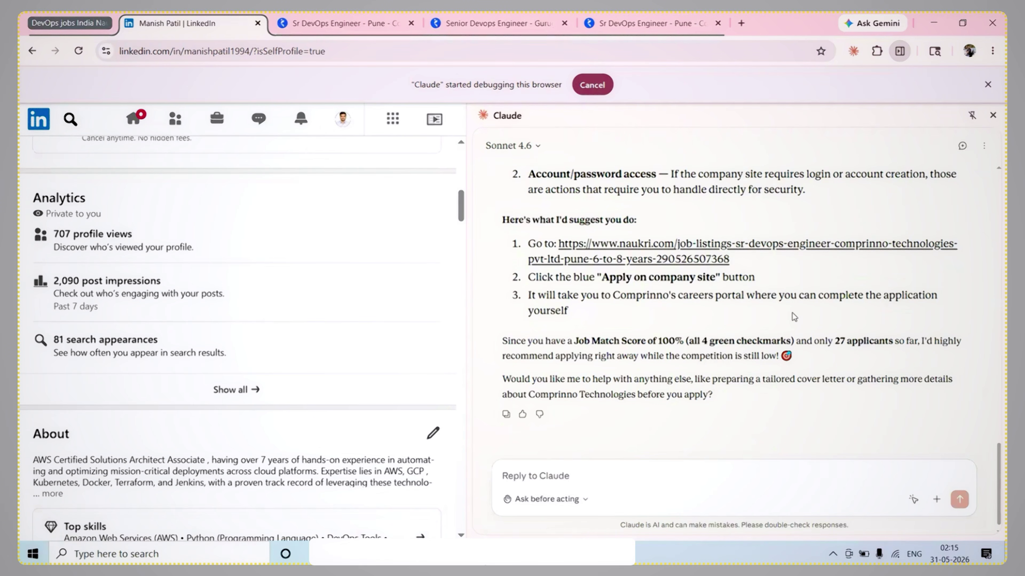
pyautogui.scroll(5, 792, 313)
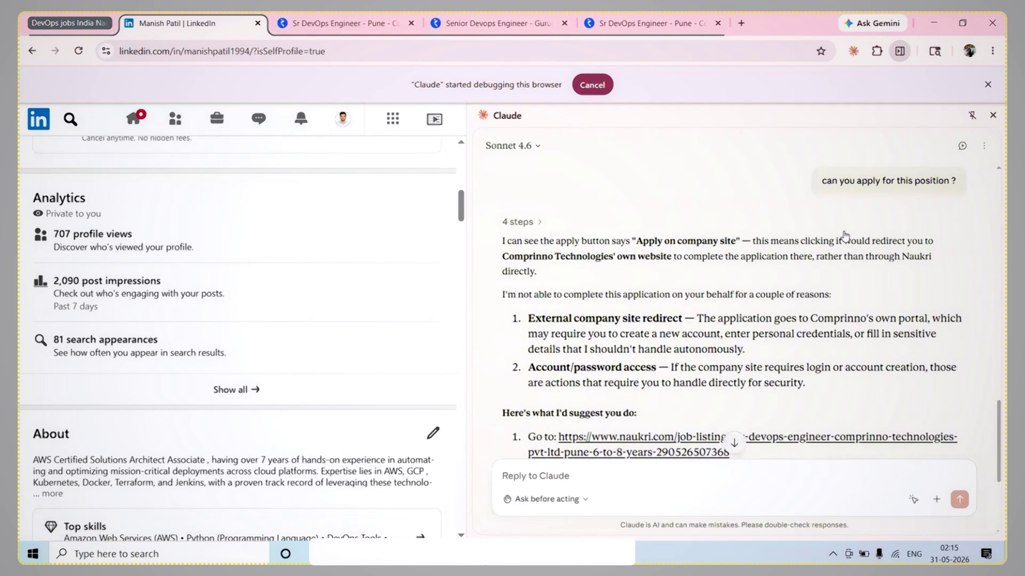